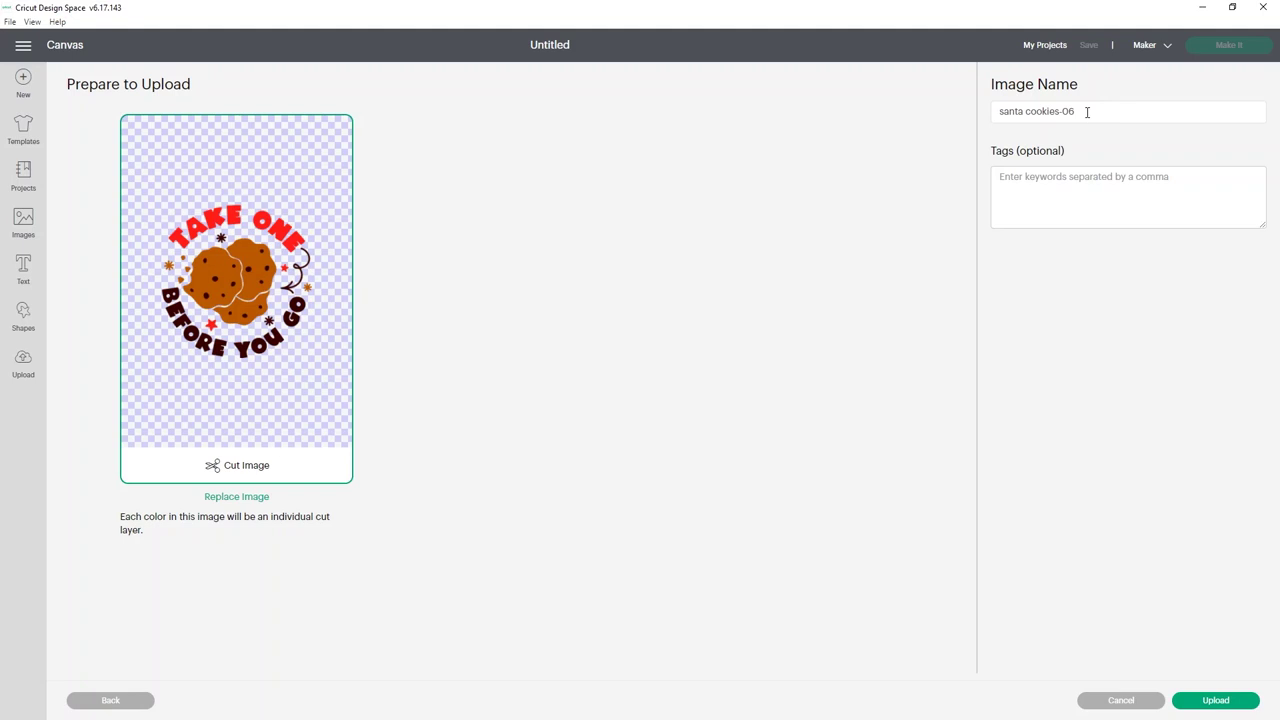
- Name the cookie image Santa Cookie plate, tag it with Santa, cookie, plate, christmas, and upload it
drag(1087, 112, 992, 120)
text(S)
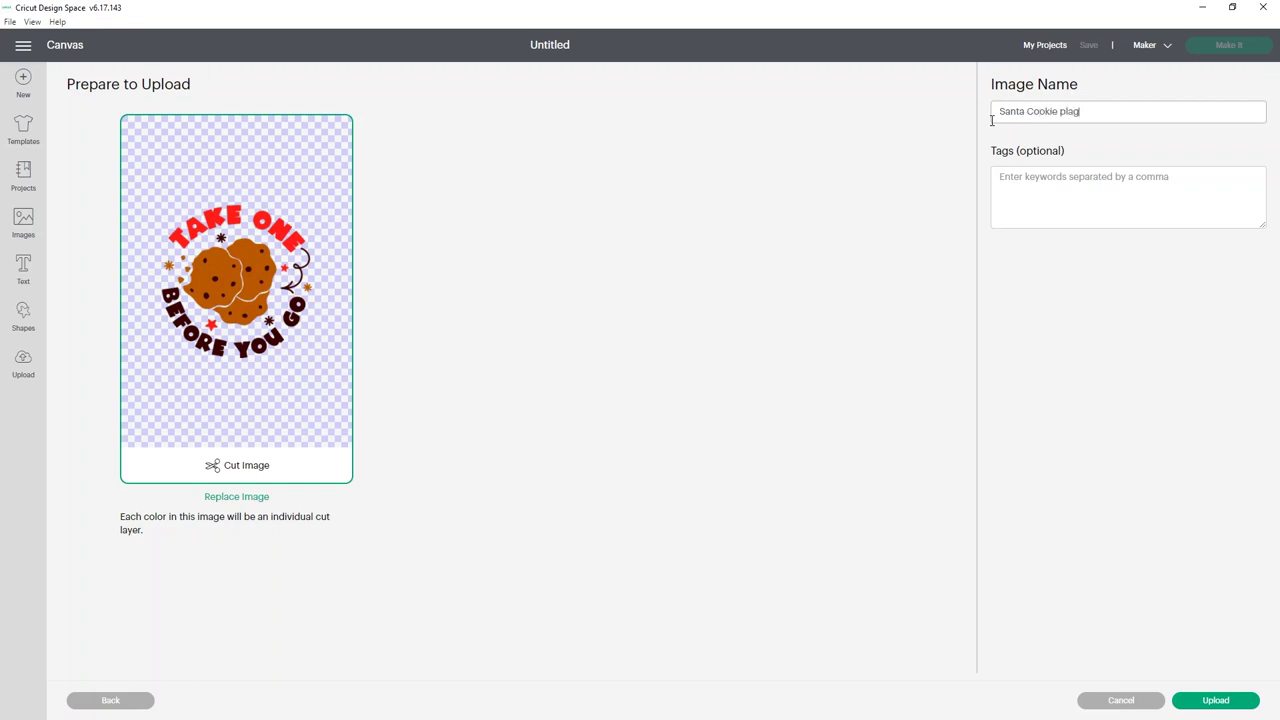
click(1052, 176)
text(Santa, cookie, plate, christmas,)
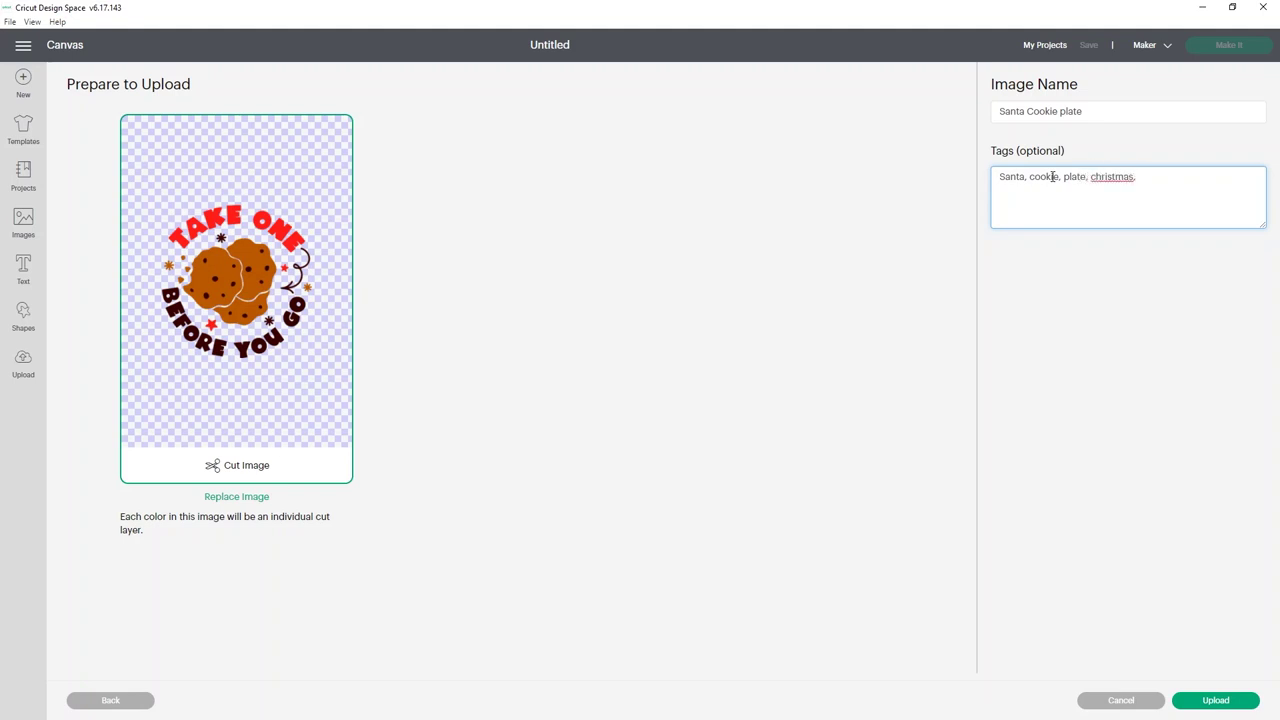
double_click(1116, 177)
click(1109, 184)
click(1222, 700)
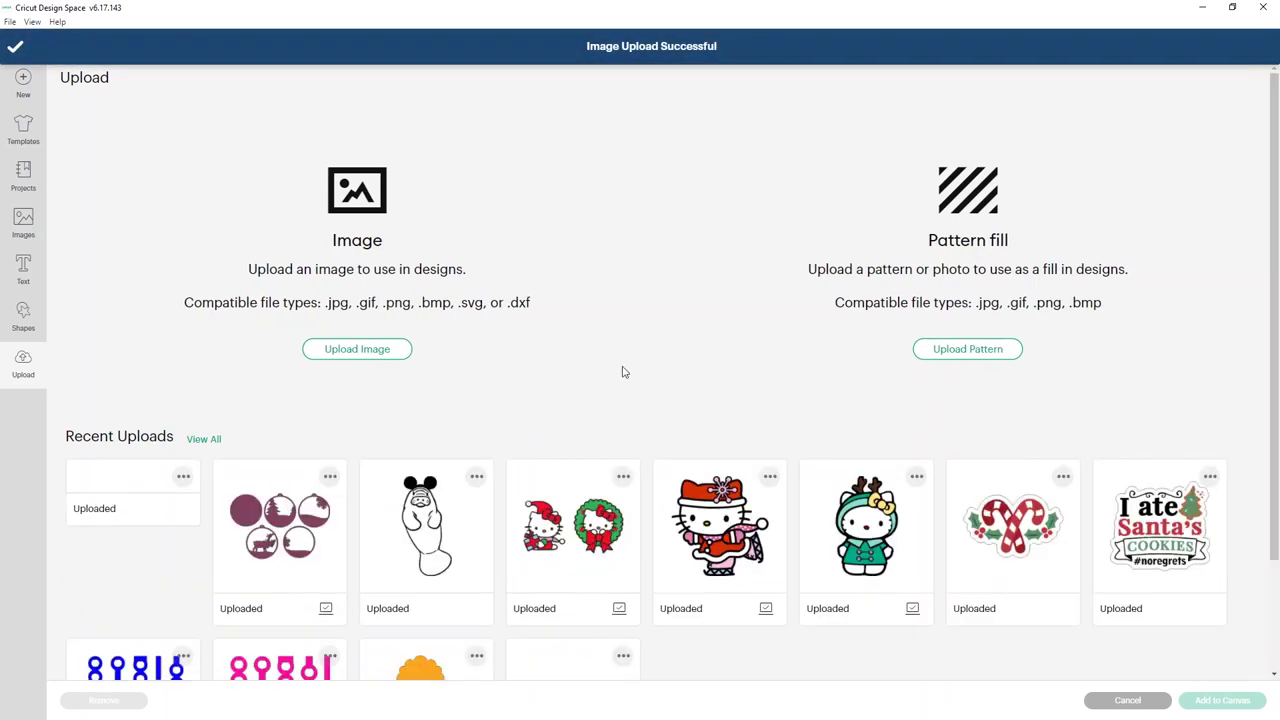
- Add the newly uploaded Take One Before You Go cookie image to the canvas
click(125, 505)
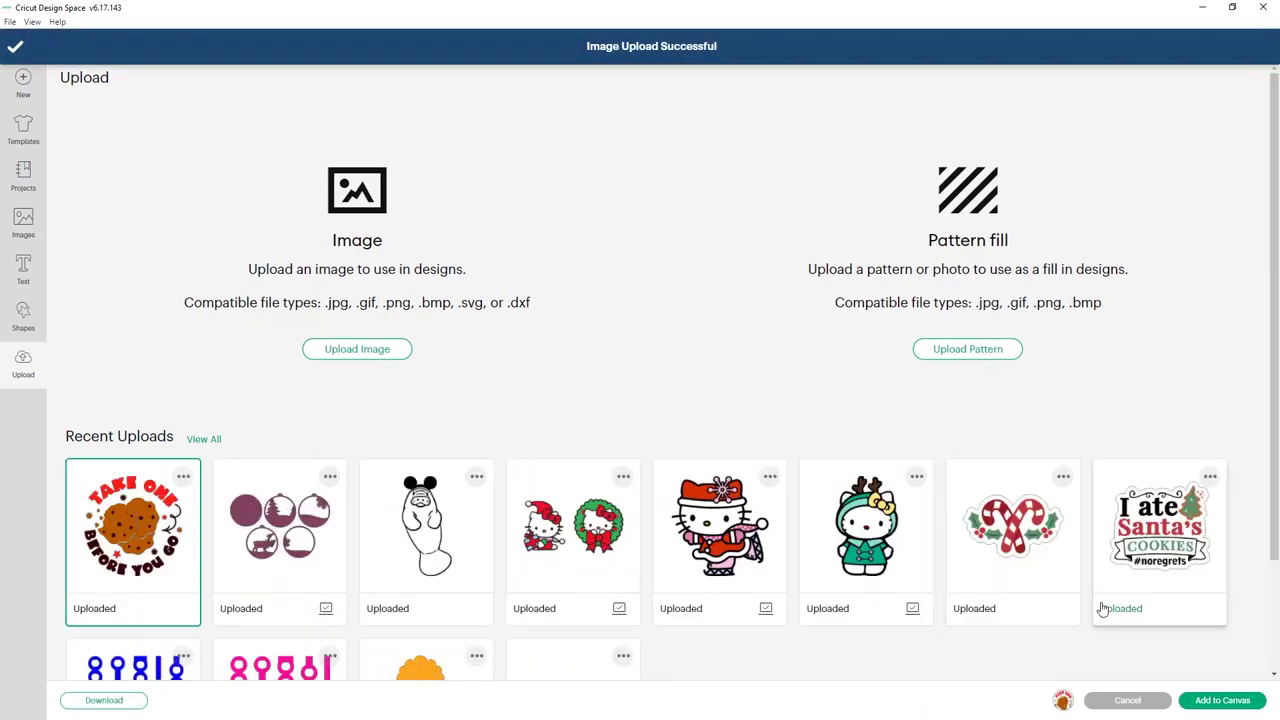
click(1210, 702)
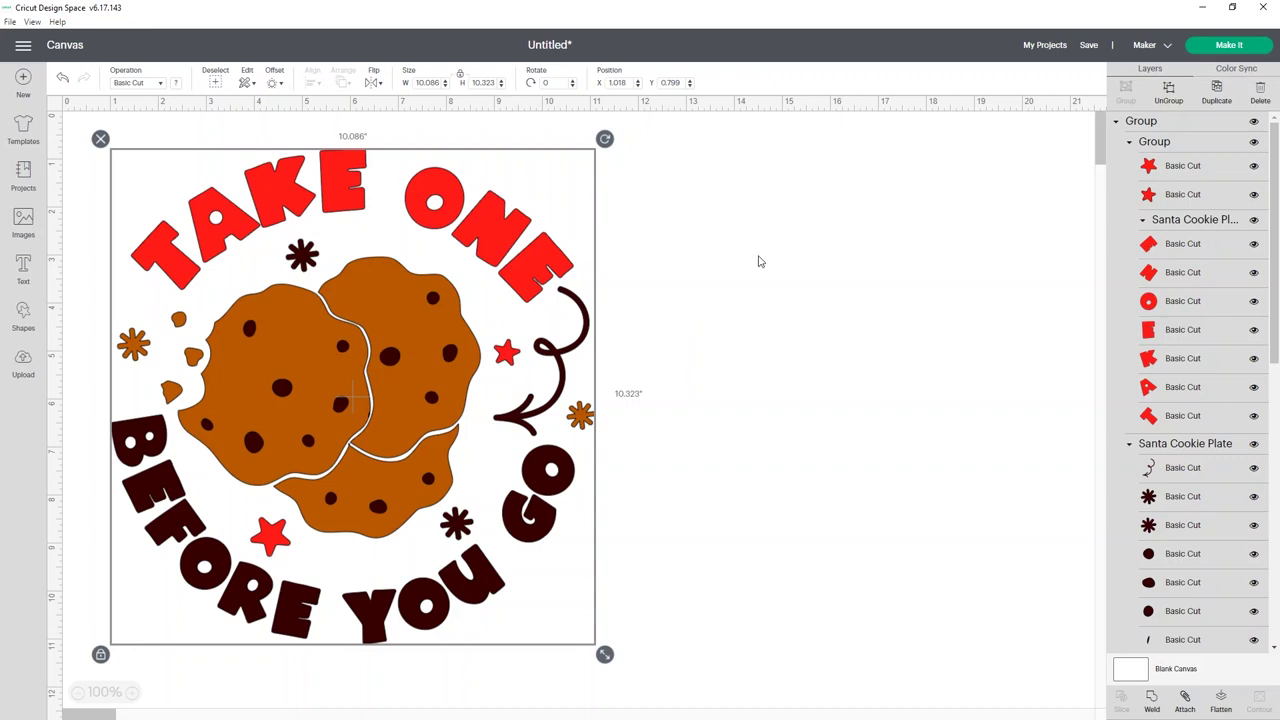
- Preview how the design is laid out on each of the three cutting mats, and return to the canvas
click(1205, 50)
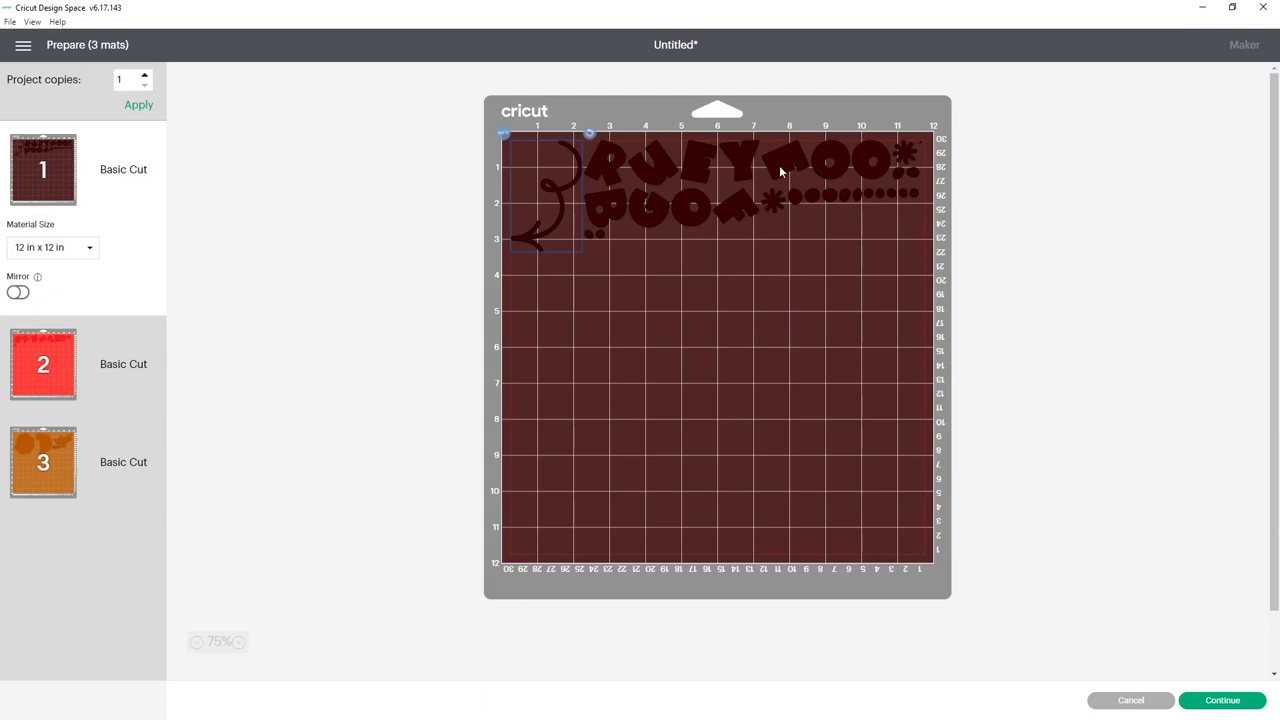
click(42, 354)
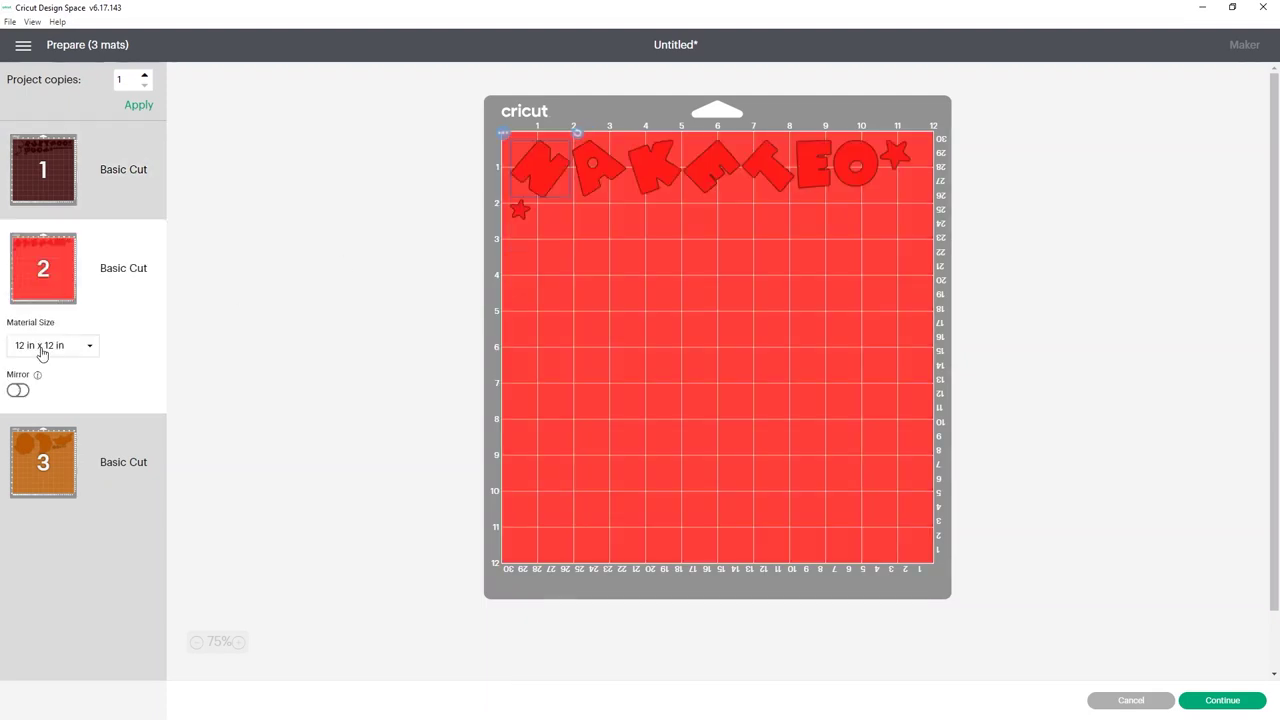
click(43, 465)
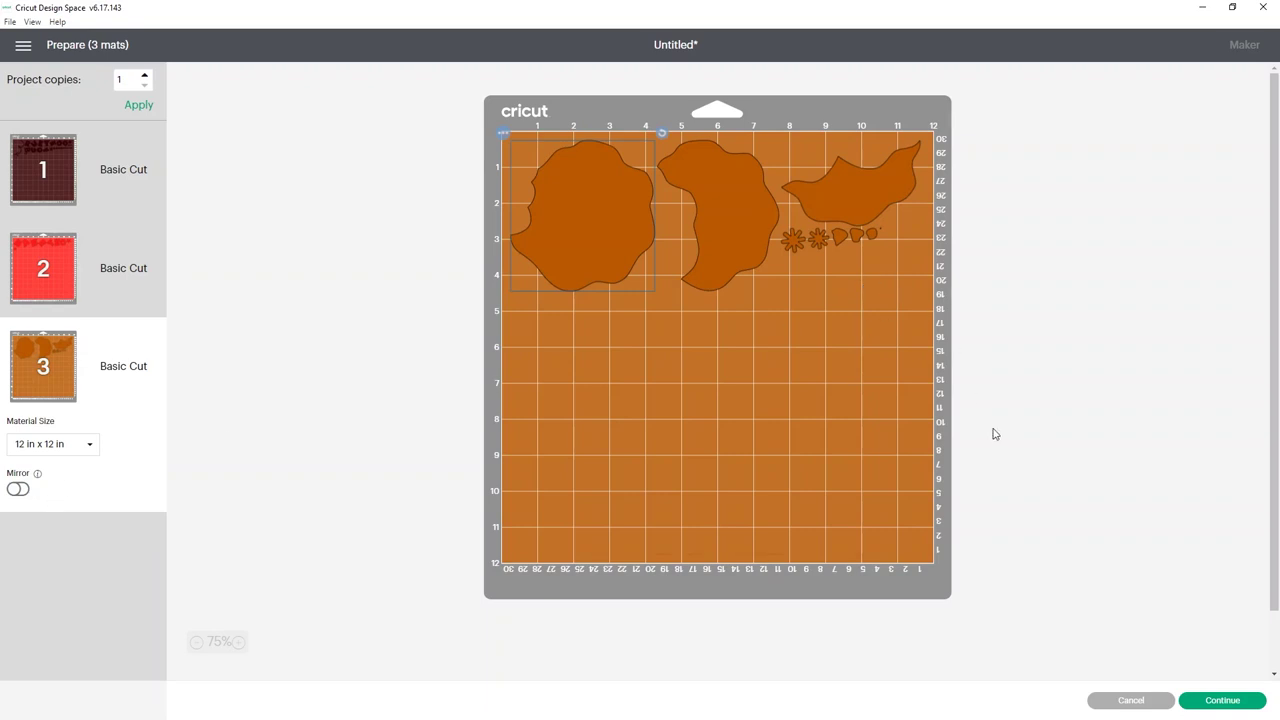
click(1128, 700)
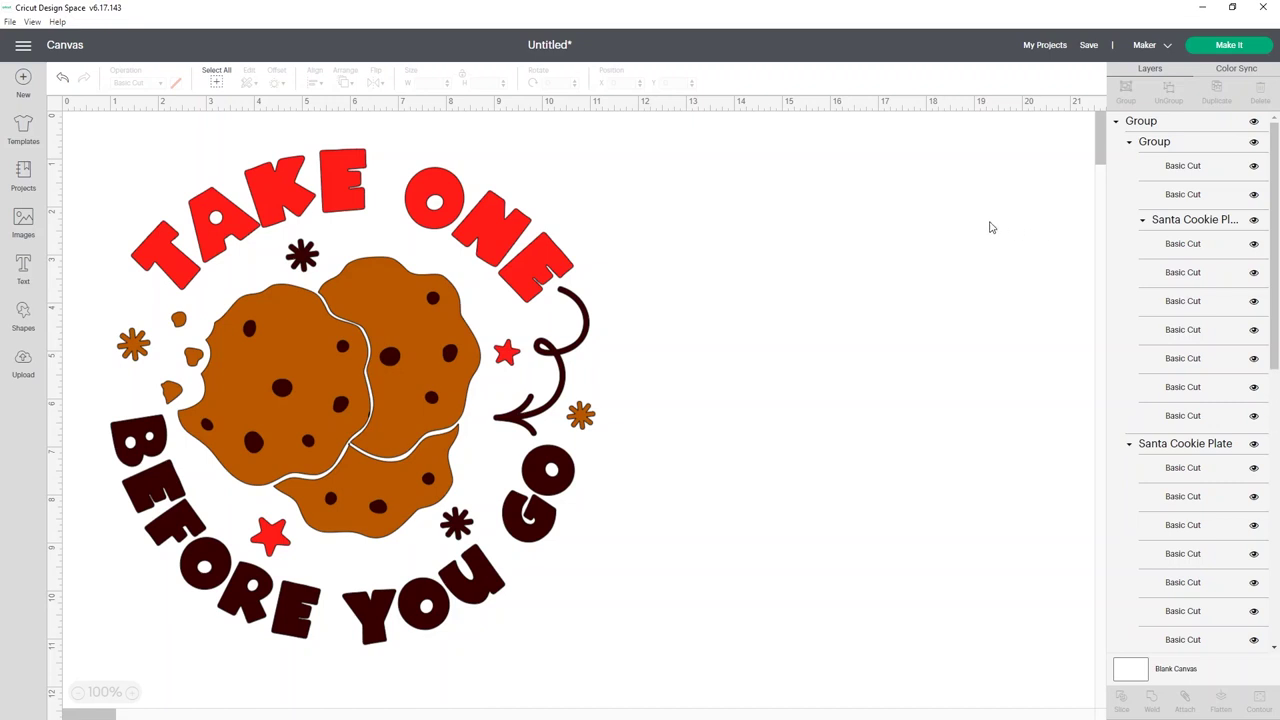
- Ungroup the outermost group of the whole cookie design so its color groups are separate
click(1214, 128)
scroll(1164, 380, down, 4)
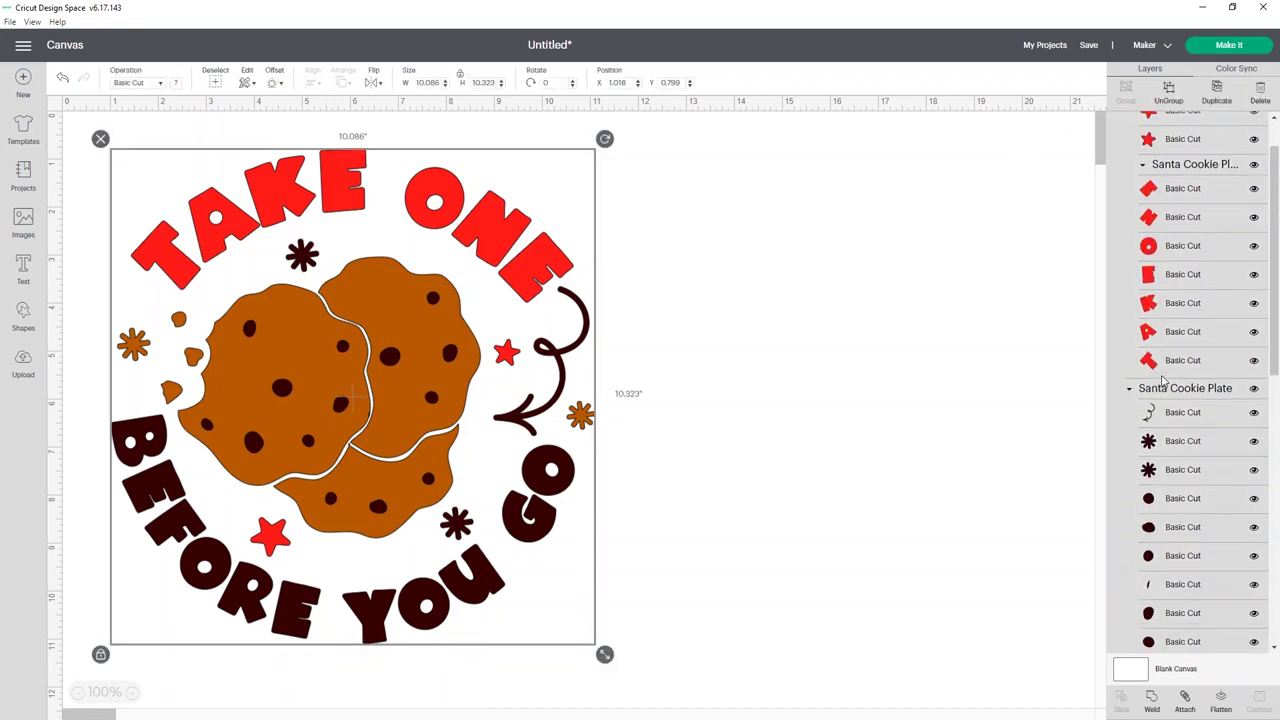
scroll(1146, 478, down, 8)
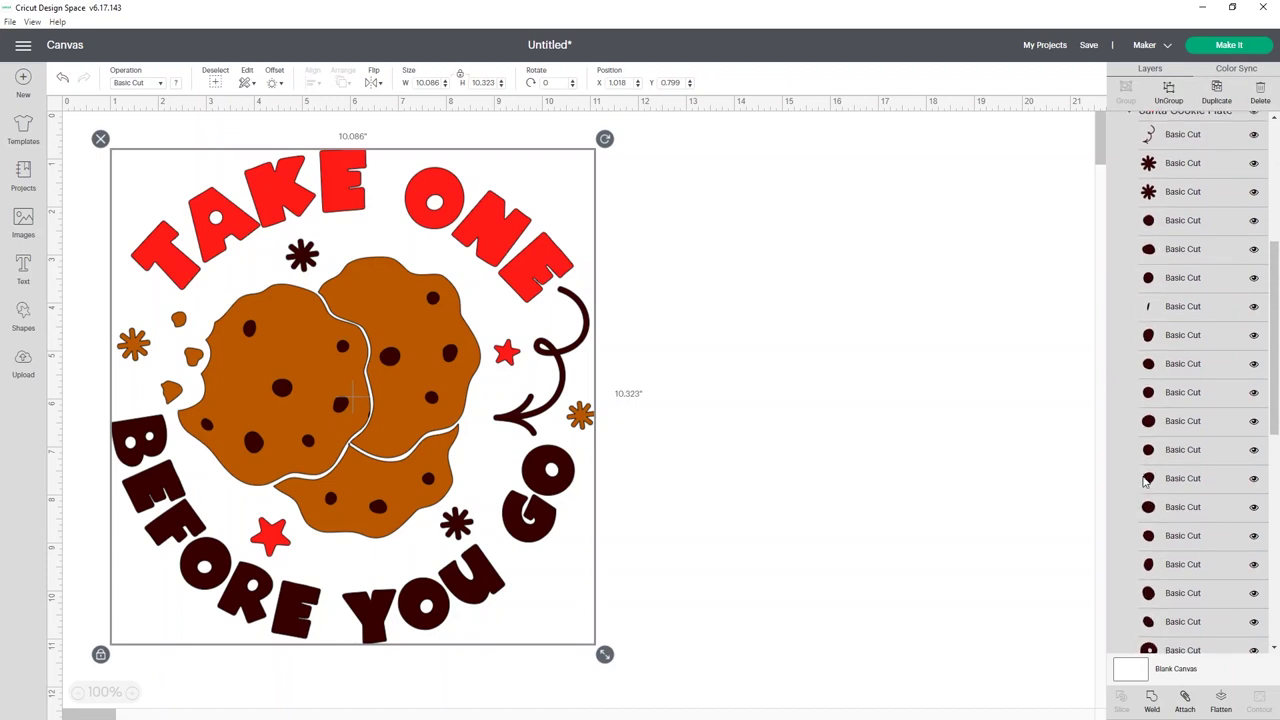
scroll(1146, 484, down, 2)
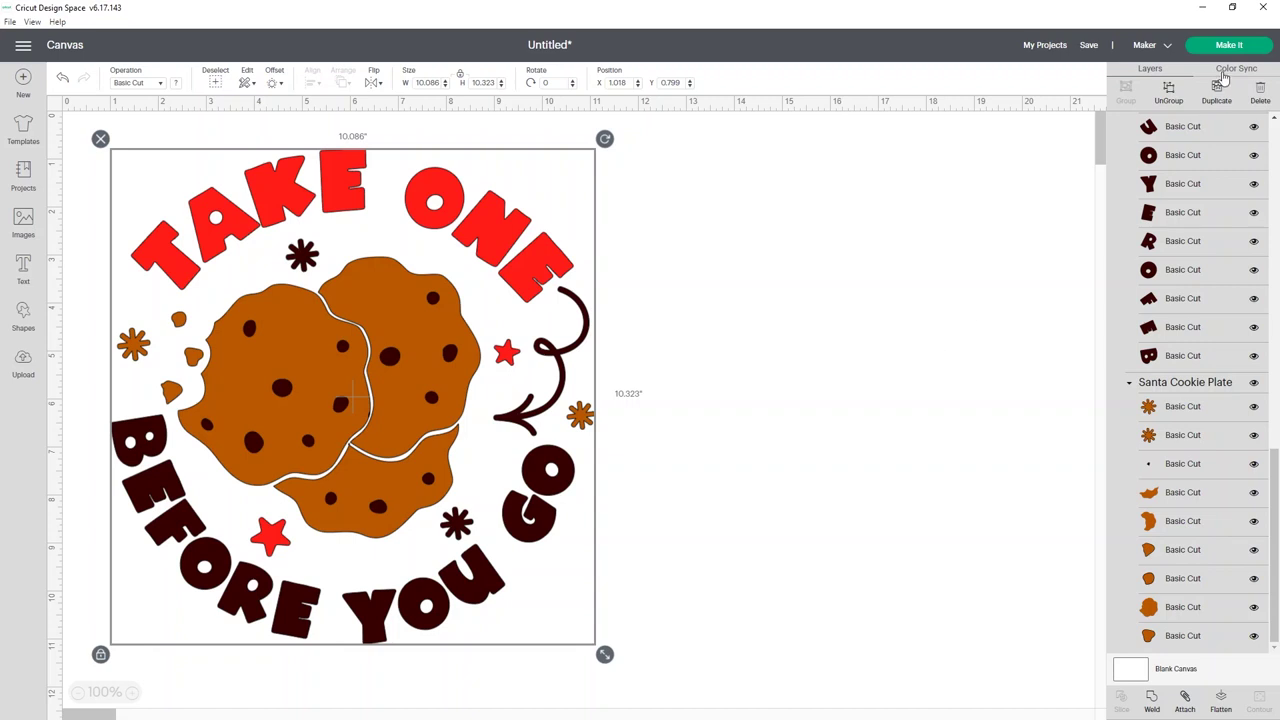
click(1170, 92)
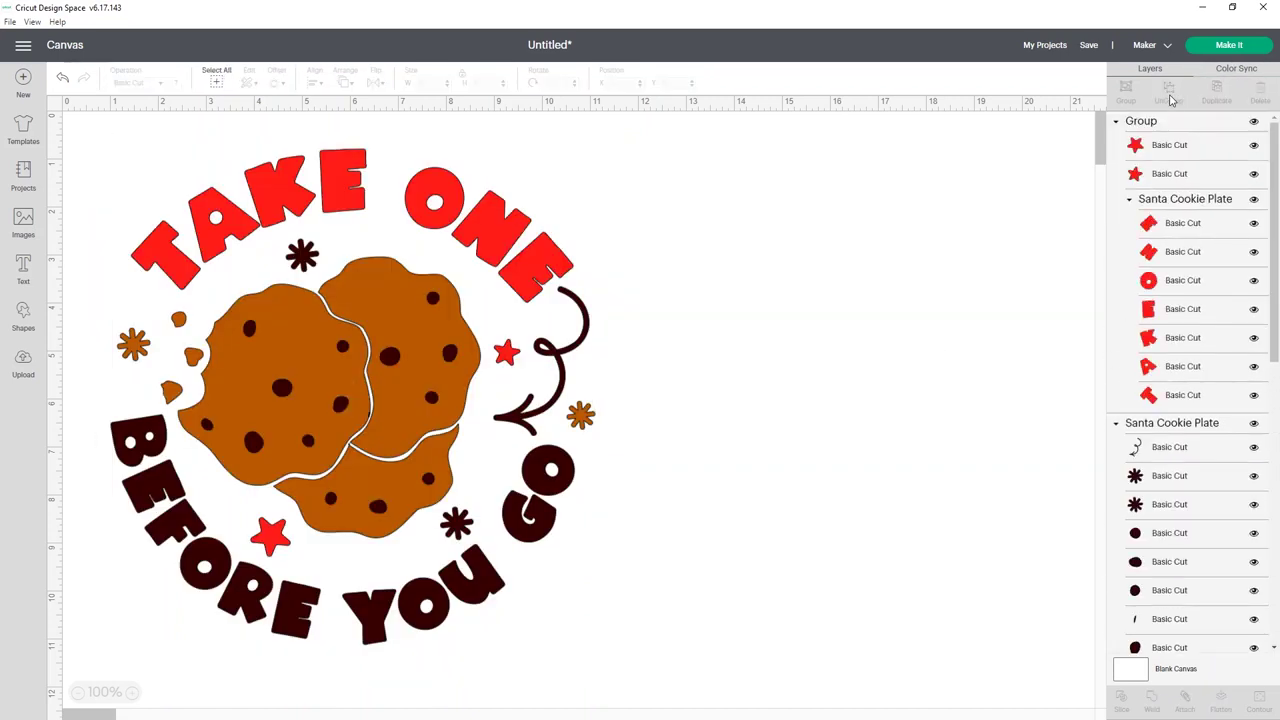
- Attach the red group containing the Take One lettering and both stars
click(1161, 121)
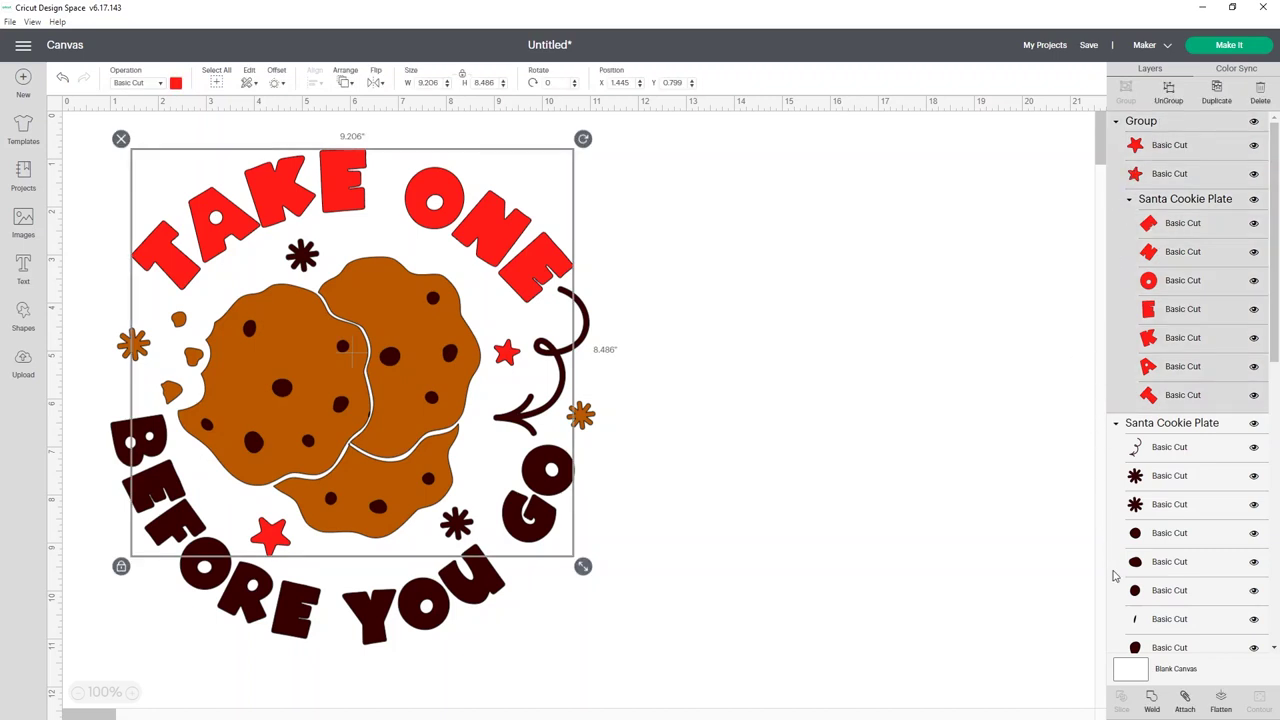
click(1185, 703)
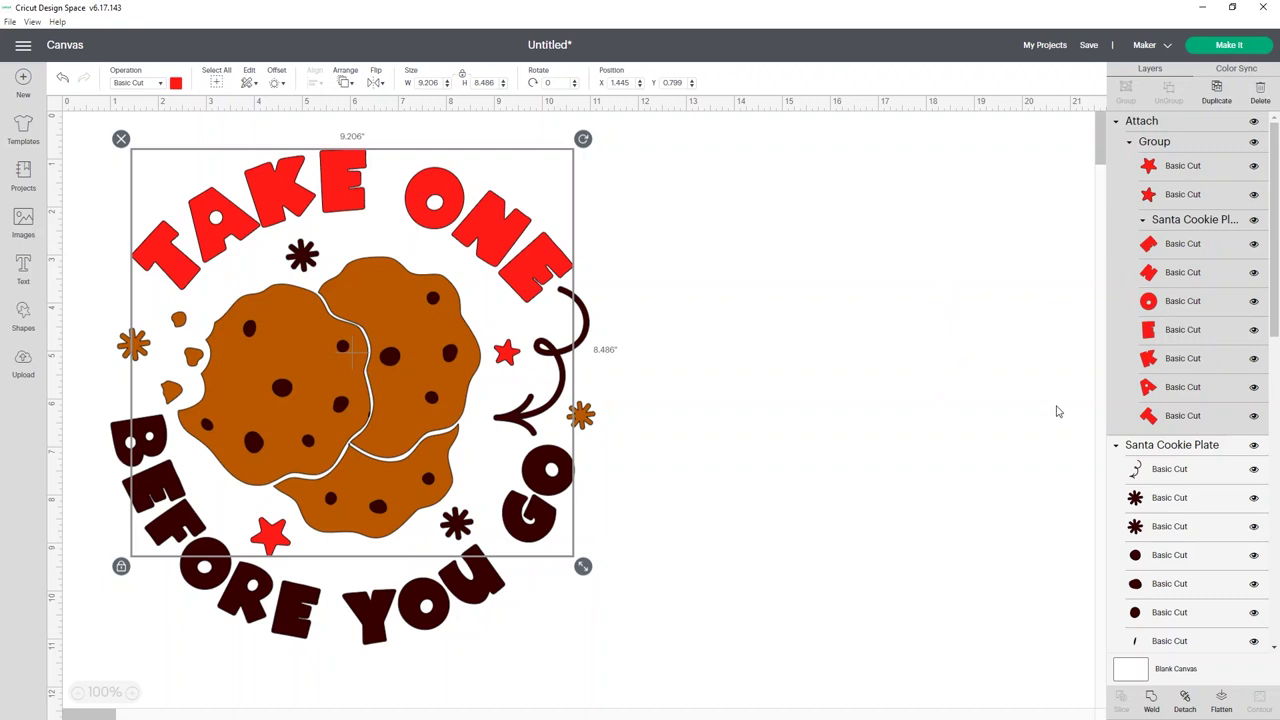
- Hide the stray sliver layer in the dark brown group and the tiny dot layer in the light brown group
scroll(1130, 437, down, 2)
click(1173, 386)
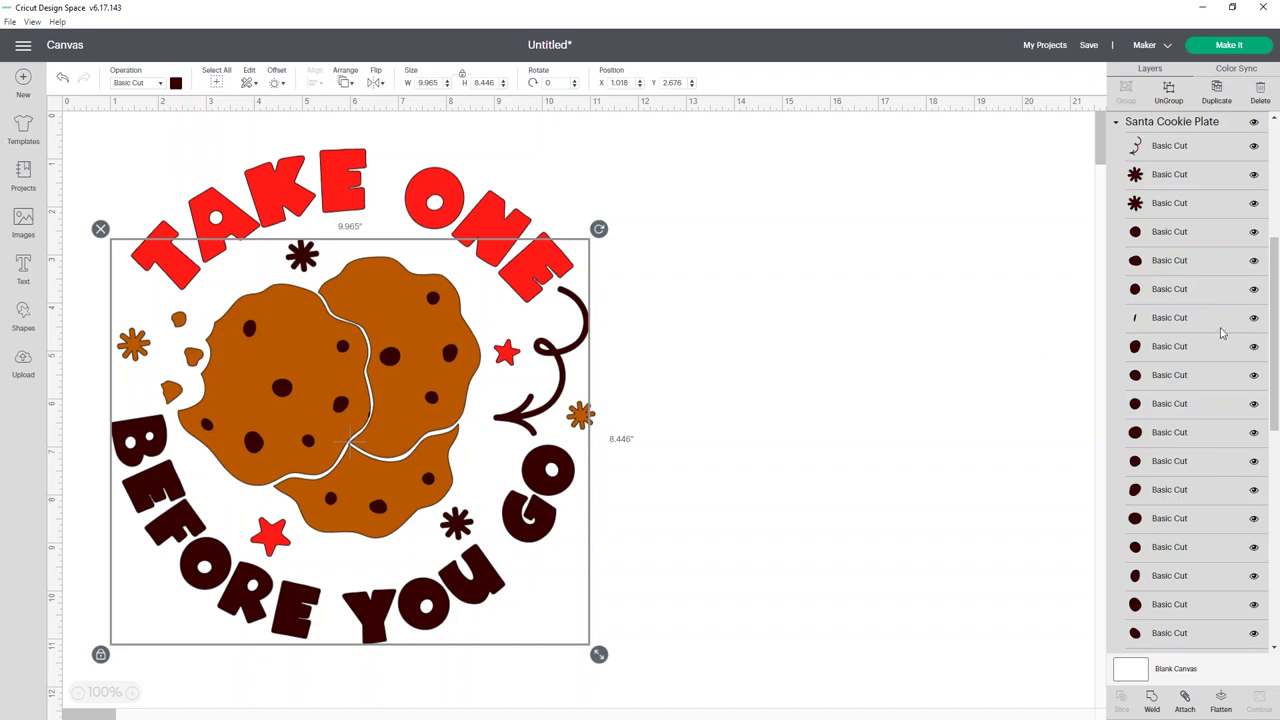
click(1253, 320)
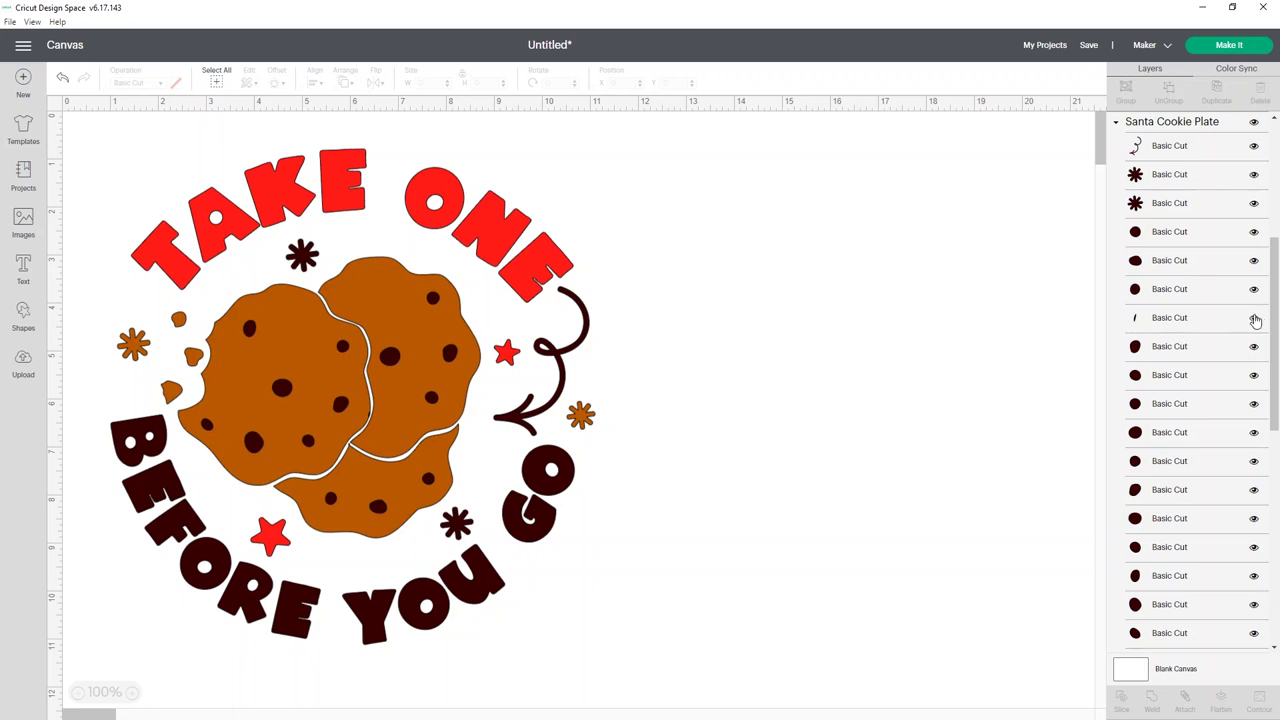
click(1254, 318)
scroll(1180, 207, up, 1)
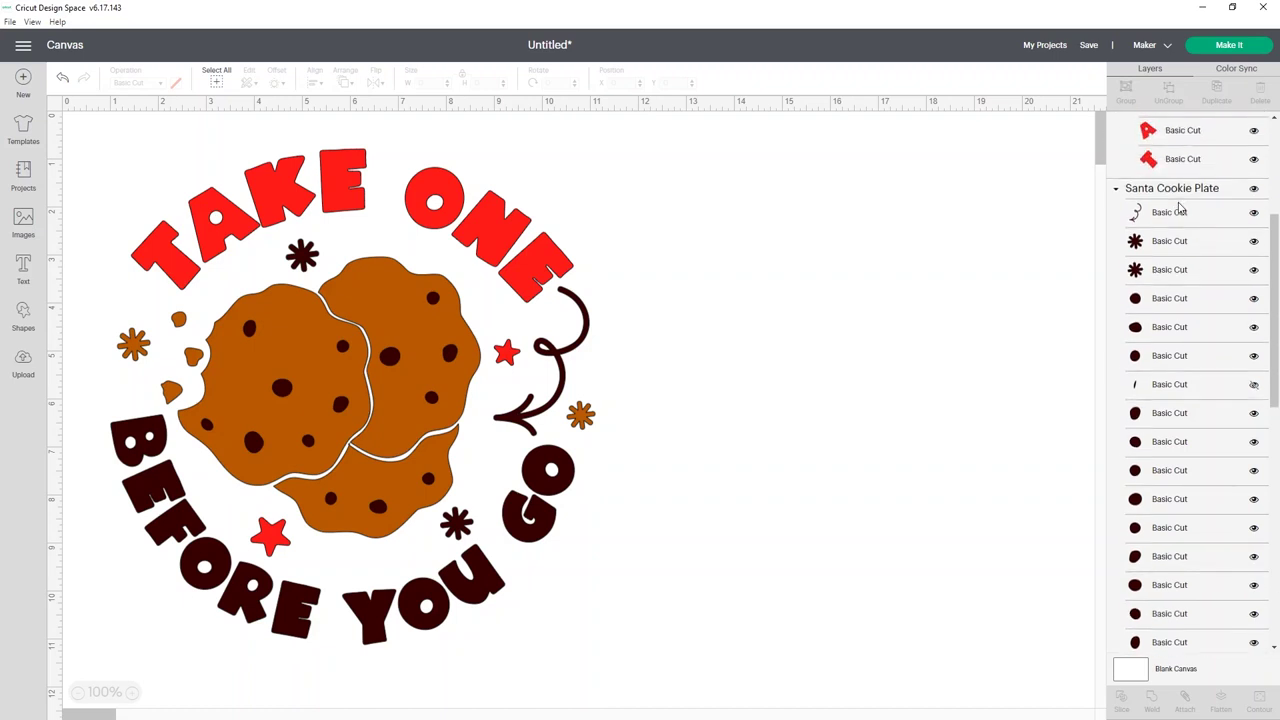
scroll(1190, 250, down, 10)
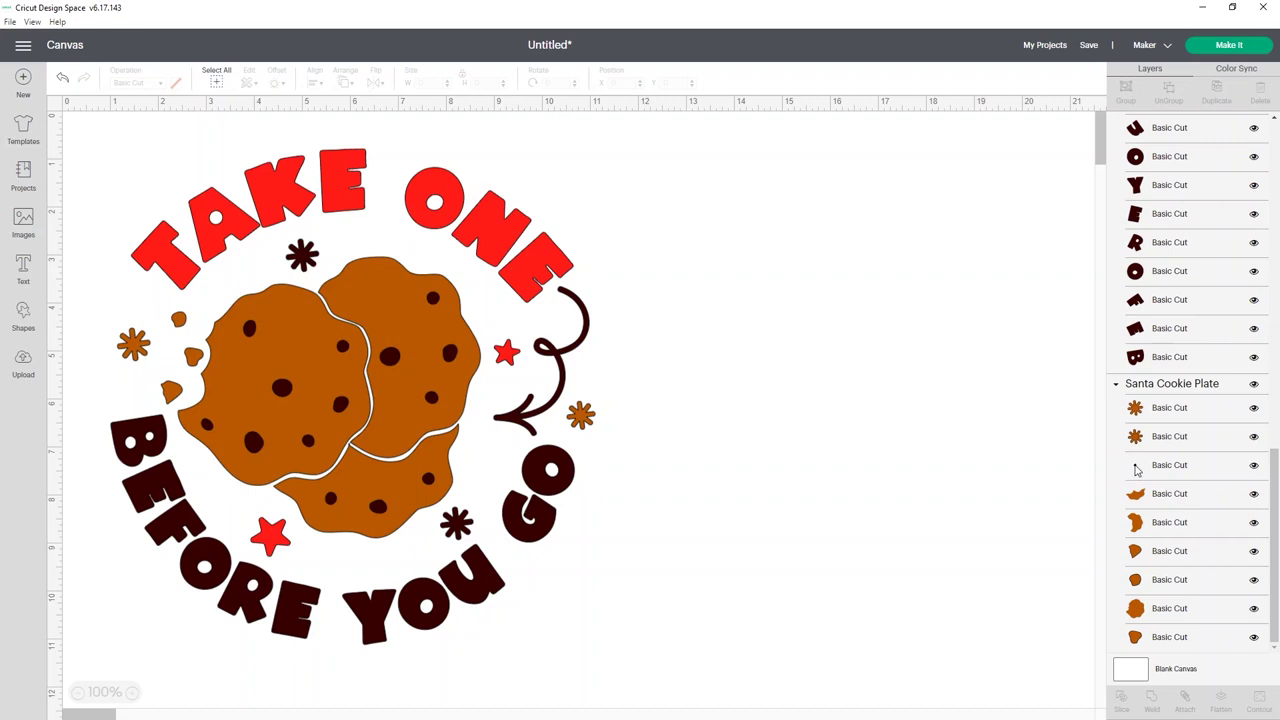
click(1254, 466)
scroll(1237, 338, up, 15)
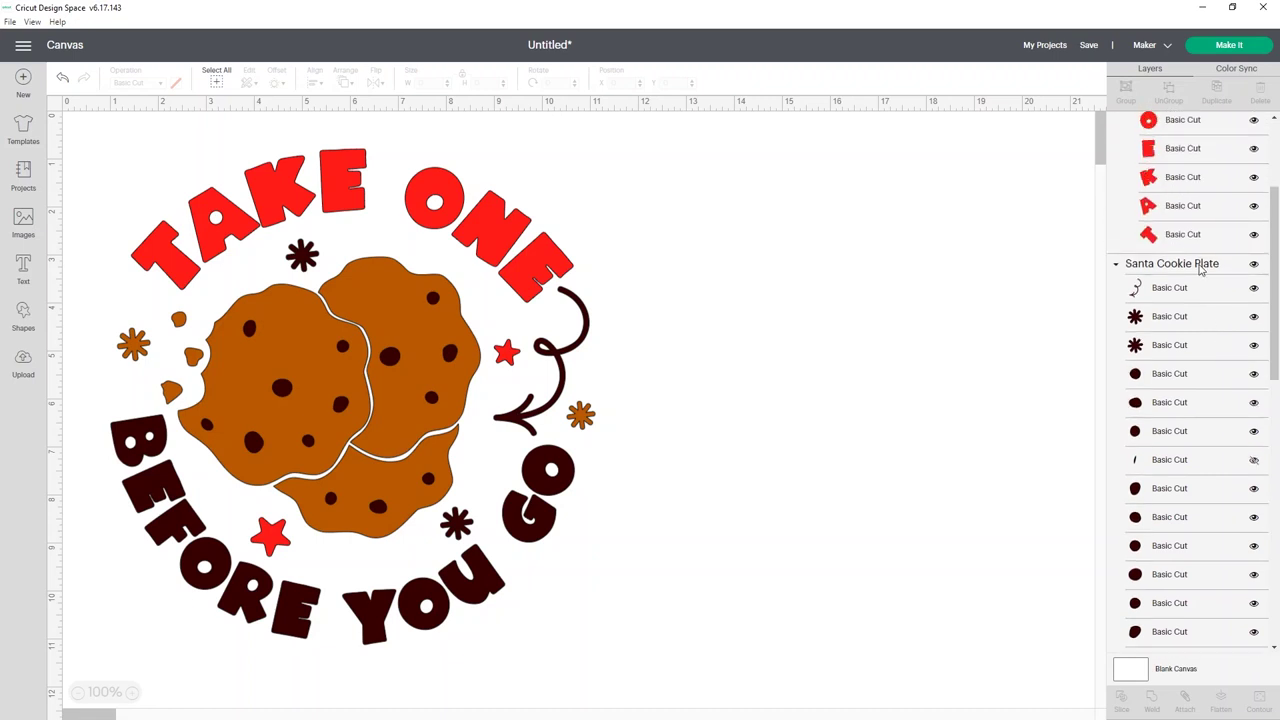
- Attach the dark brown group's layers together, and attach the light brown cookie group's layers as a separate set
click(1200, 266)
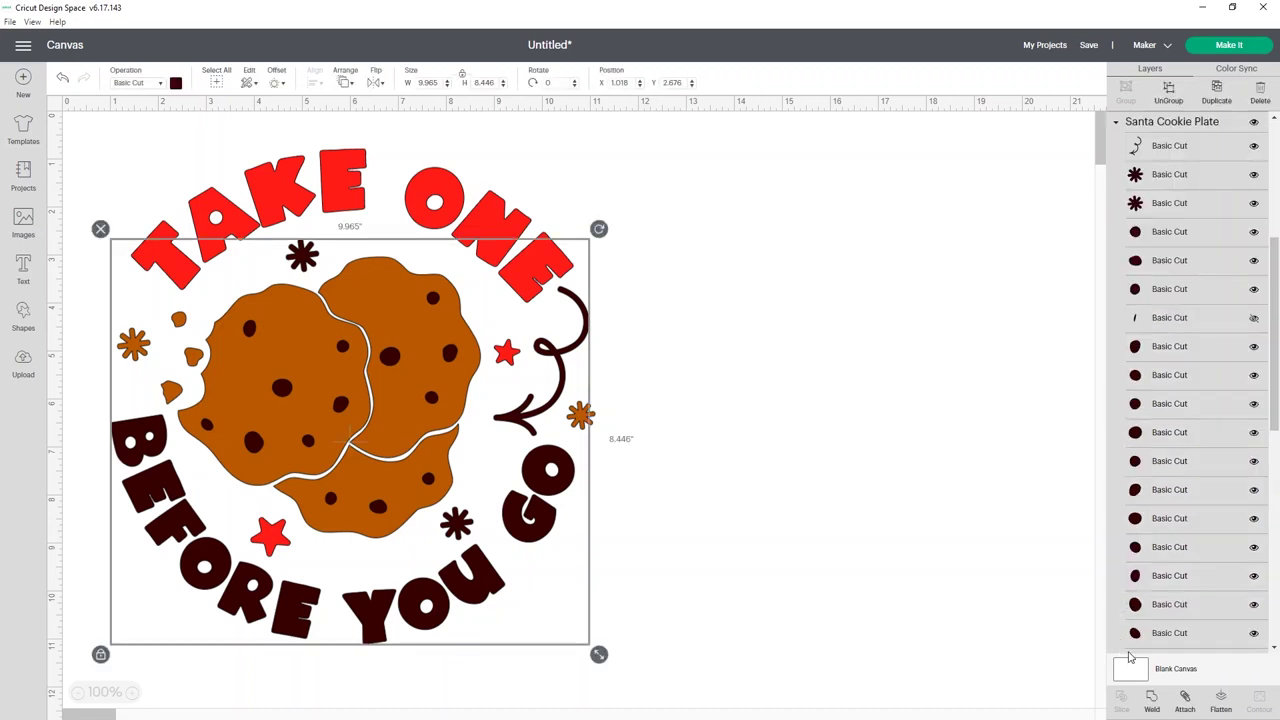
click(1187, 705)
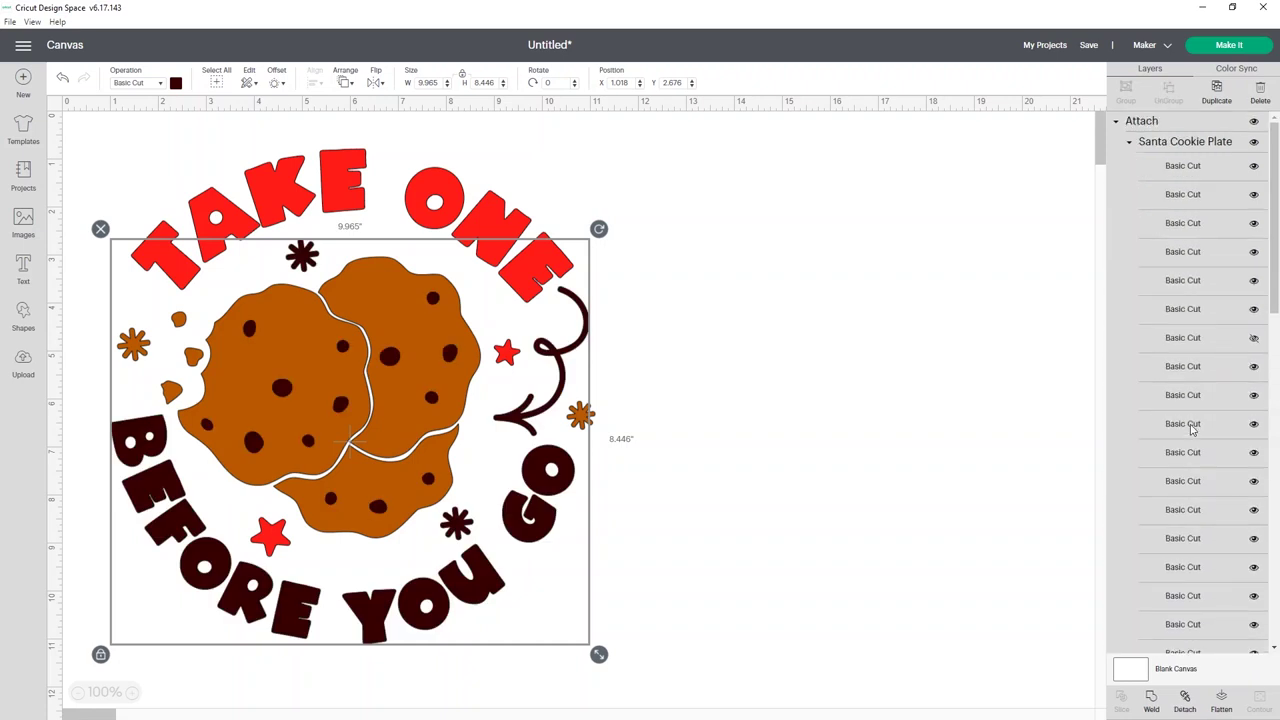
scroll(1191, 432, down, 5)
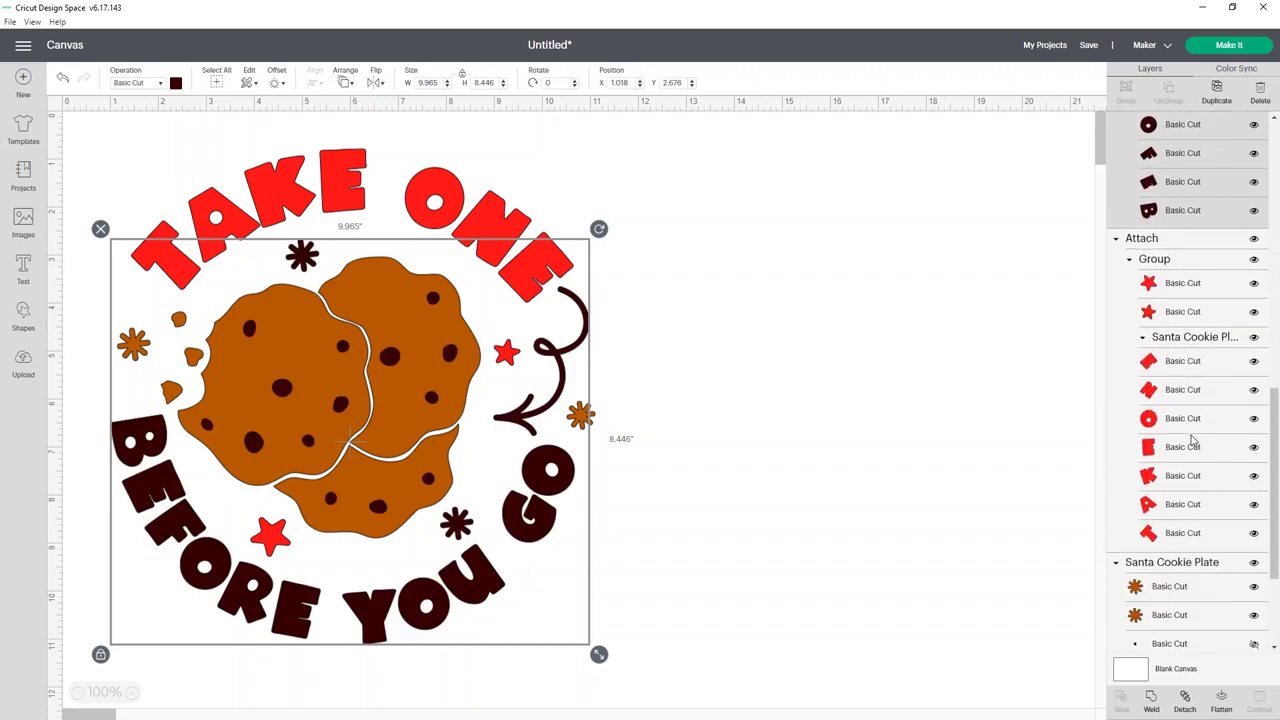
scroll(1190, 440, down, 3)
click(1172, 384)
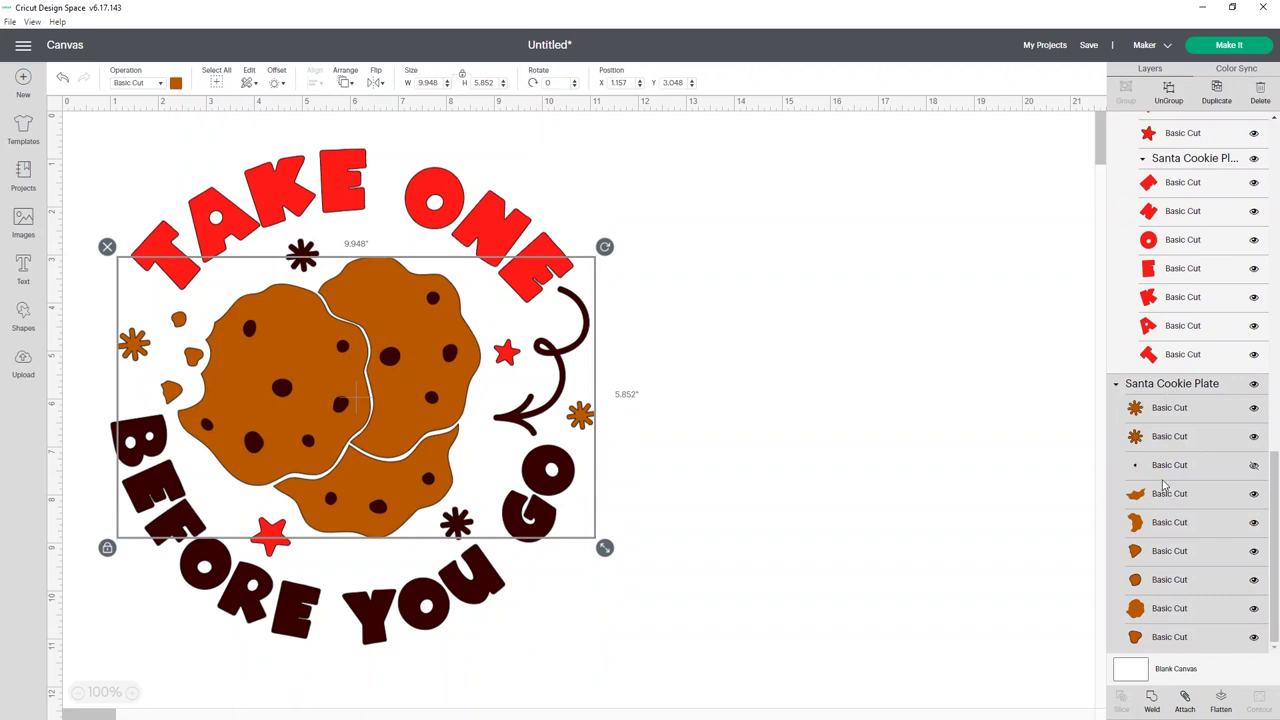
click(1185, 702)
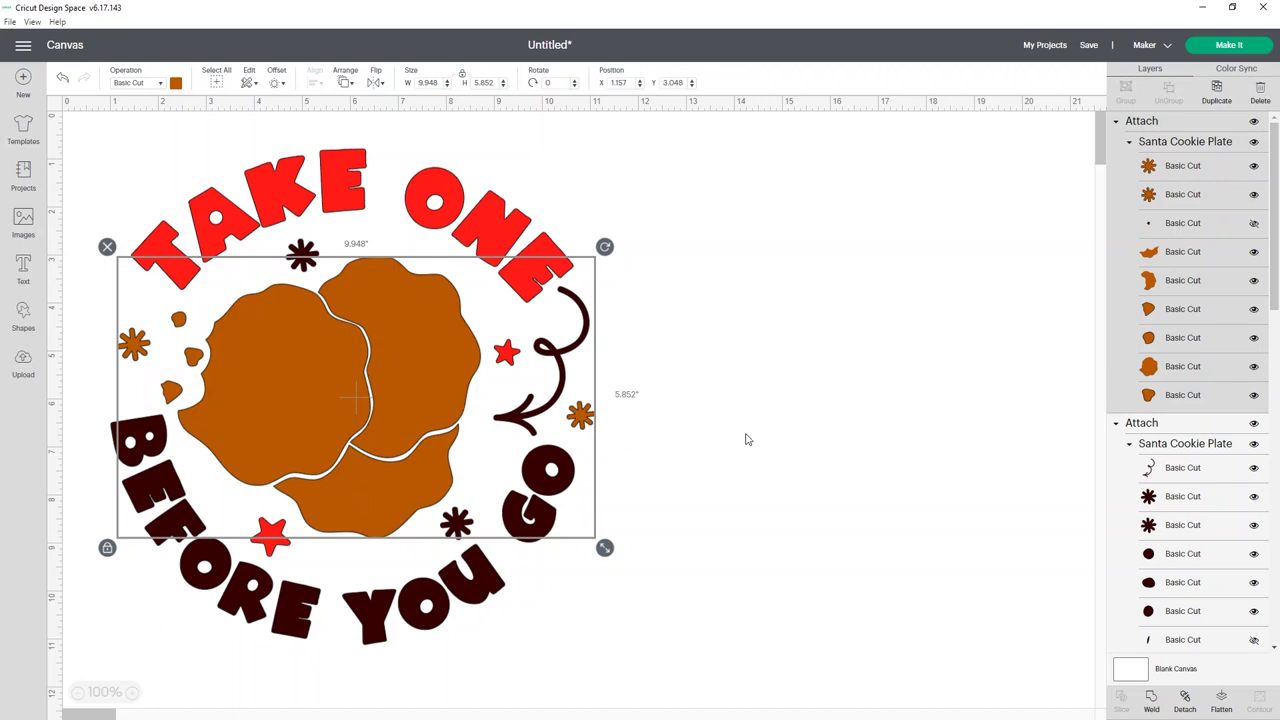
- Check the layout of the attached pieces on all three cutting mats, and return to the canvas
click(1238, 49)
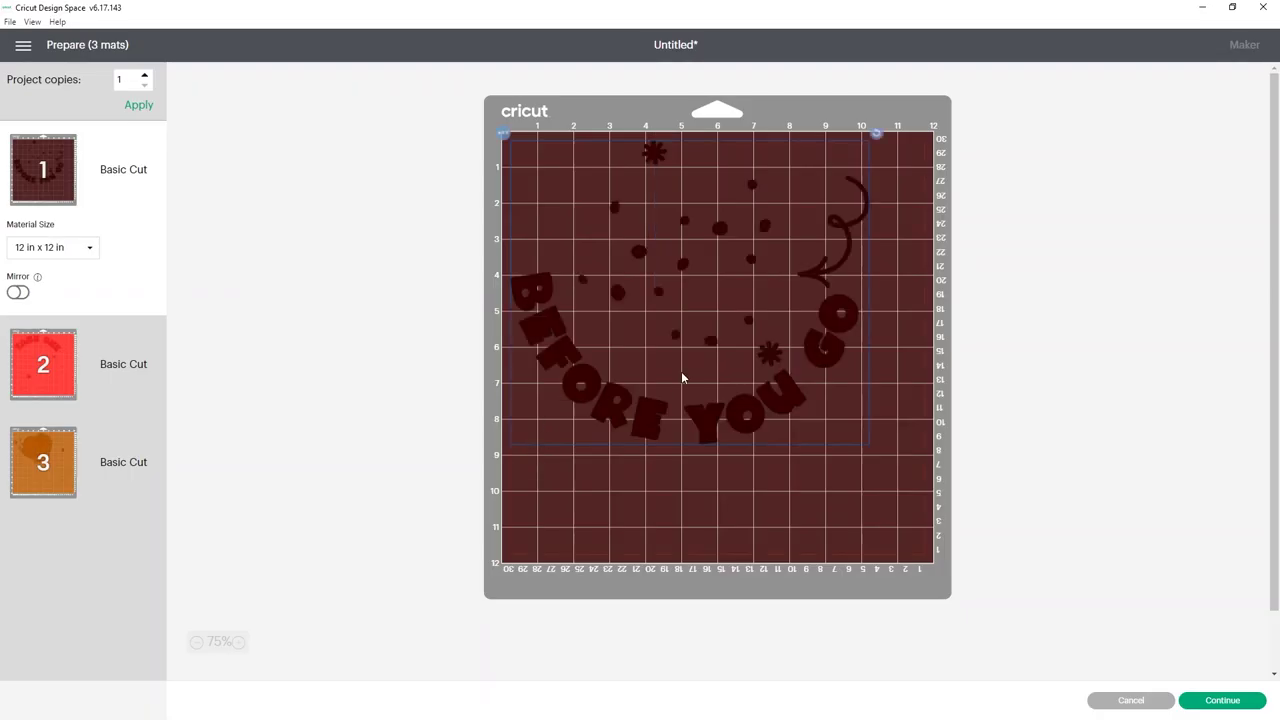
click(74, 379)
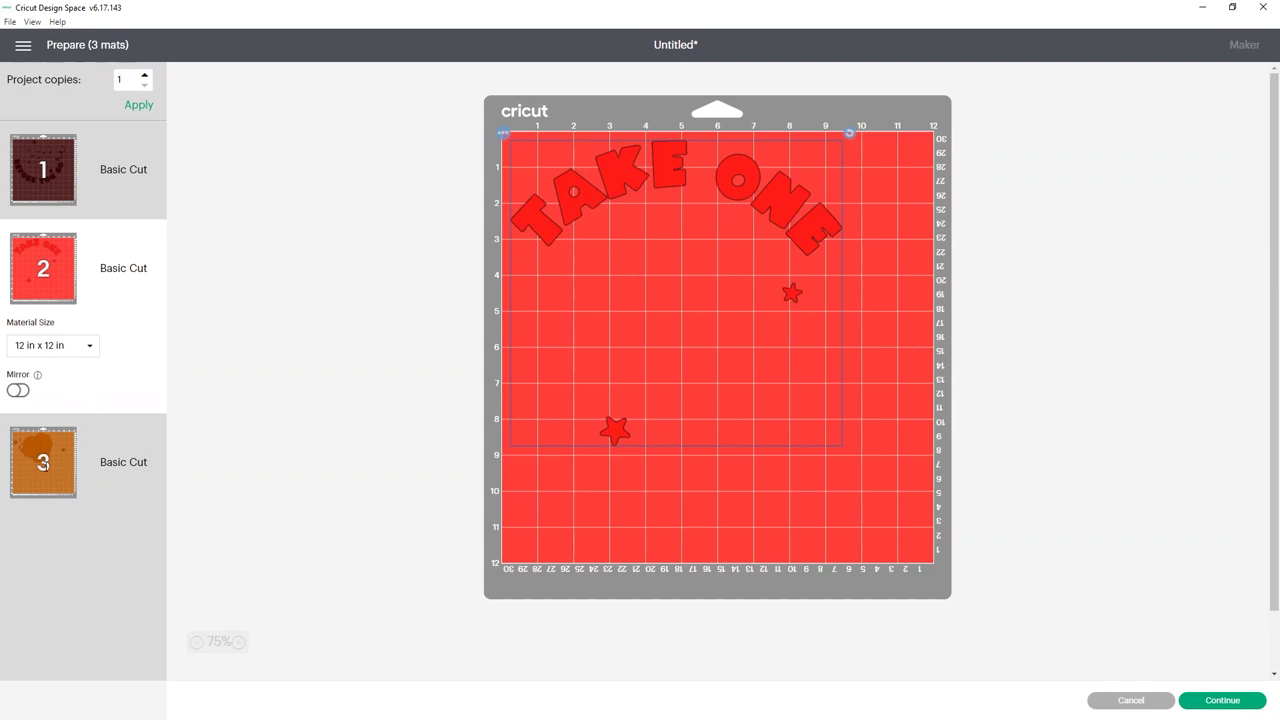
click(42, 476)
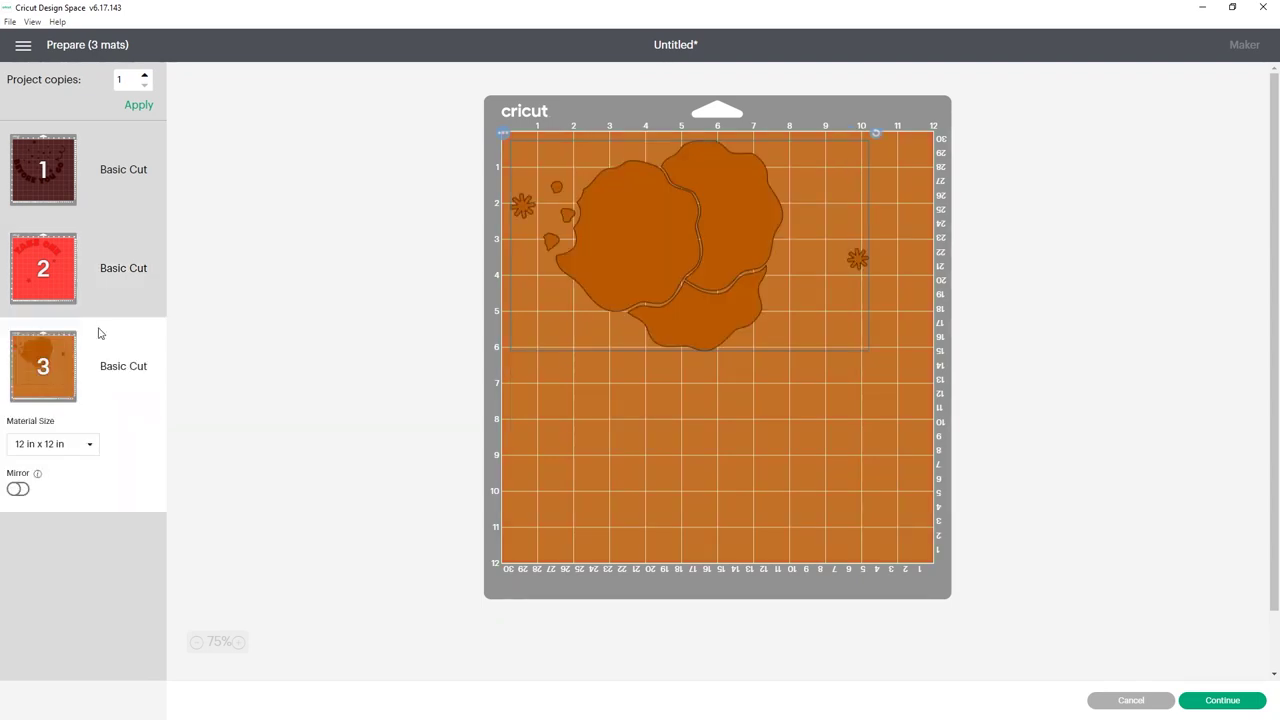
click(97, 277)
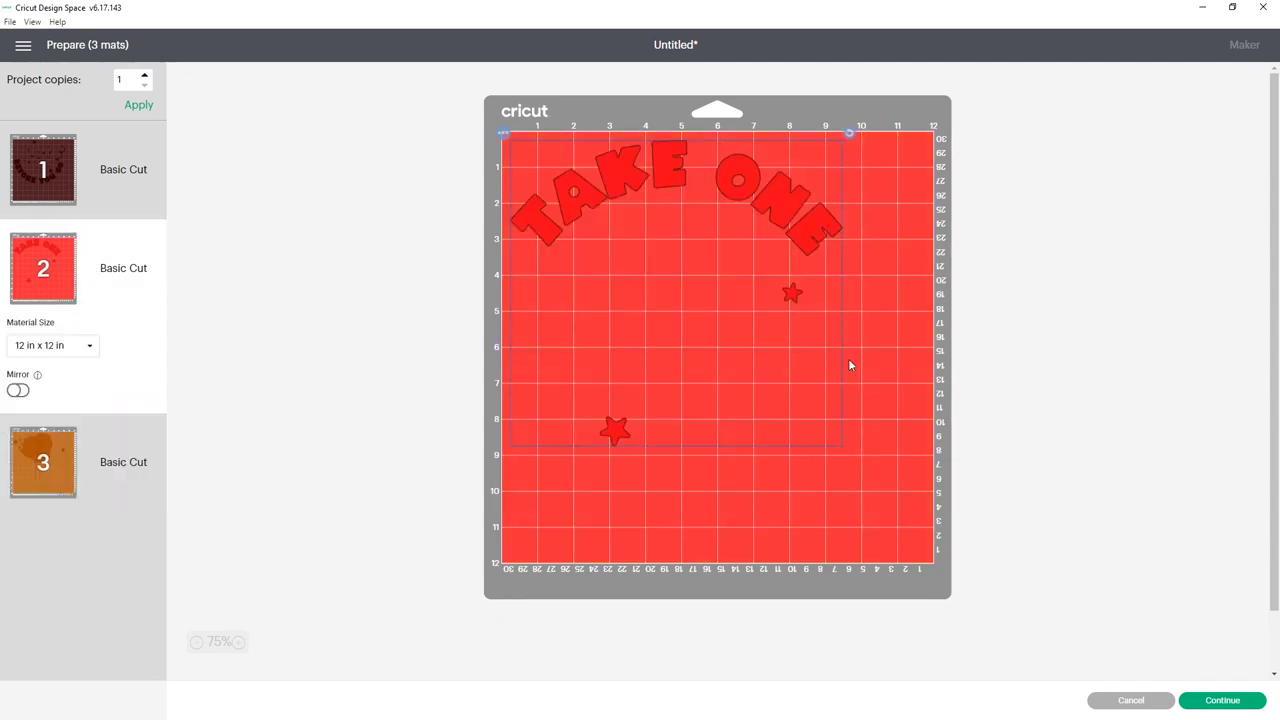
click(48, 465)
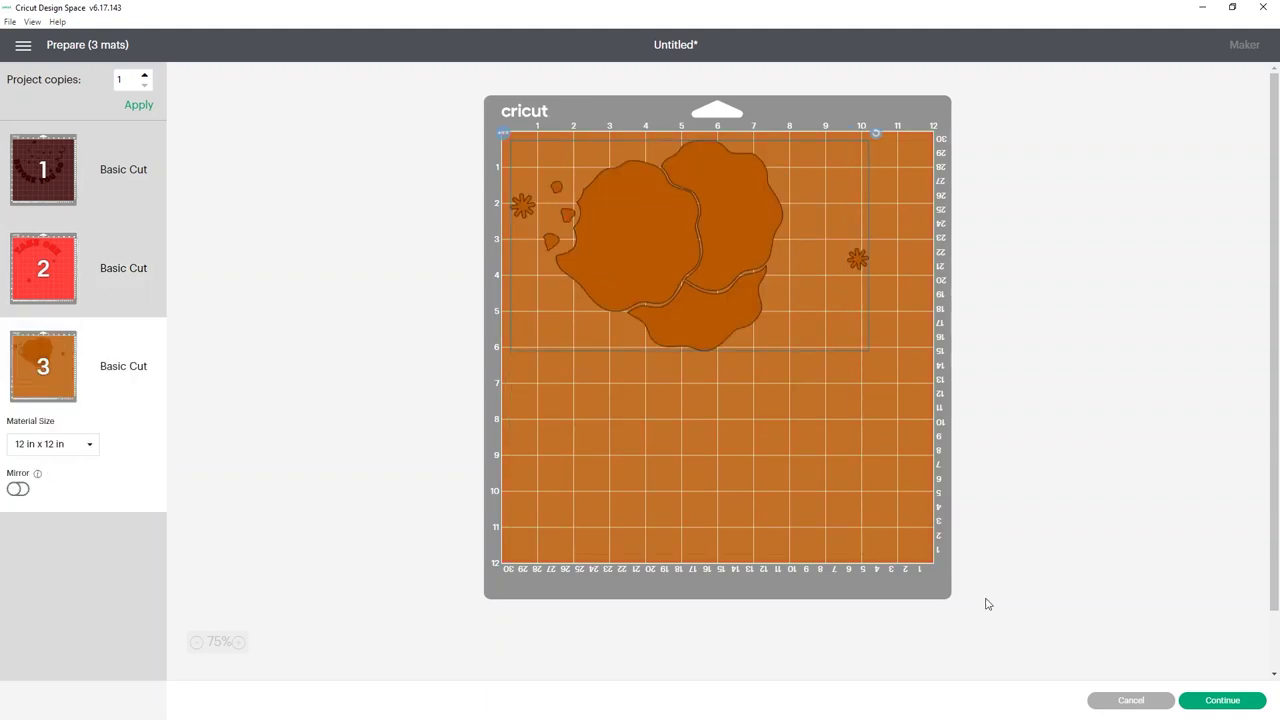
click(1128, 702)
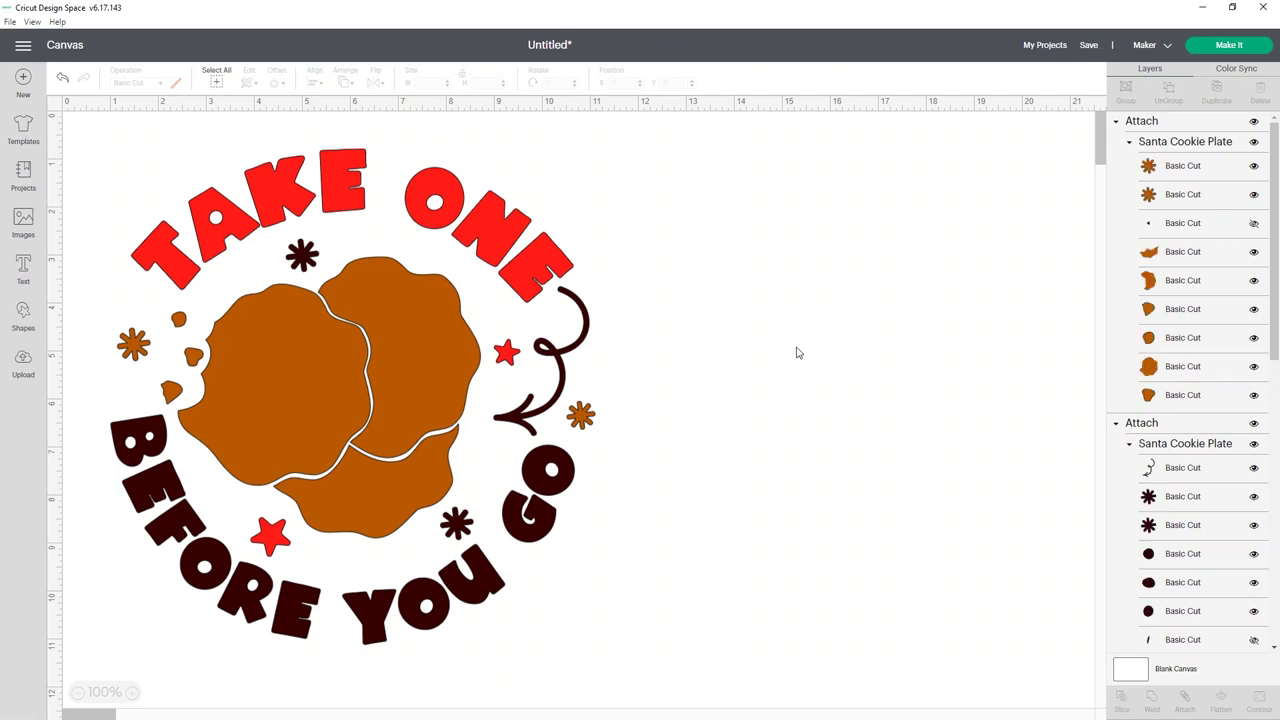
- Move the attached sets separately: light brown to about X 1.1, Y 3.5, dark brown to X 0.9, Y 2.3, red to X 9.5, Y 1.4
click(399, 407)
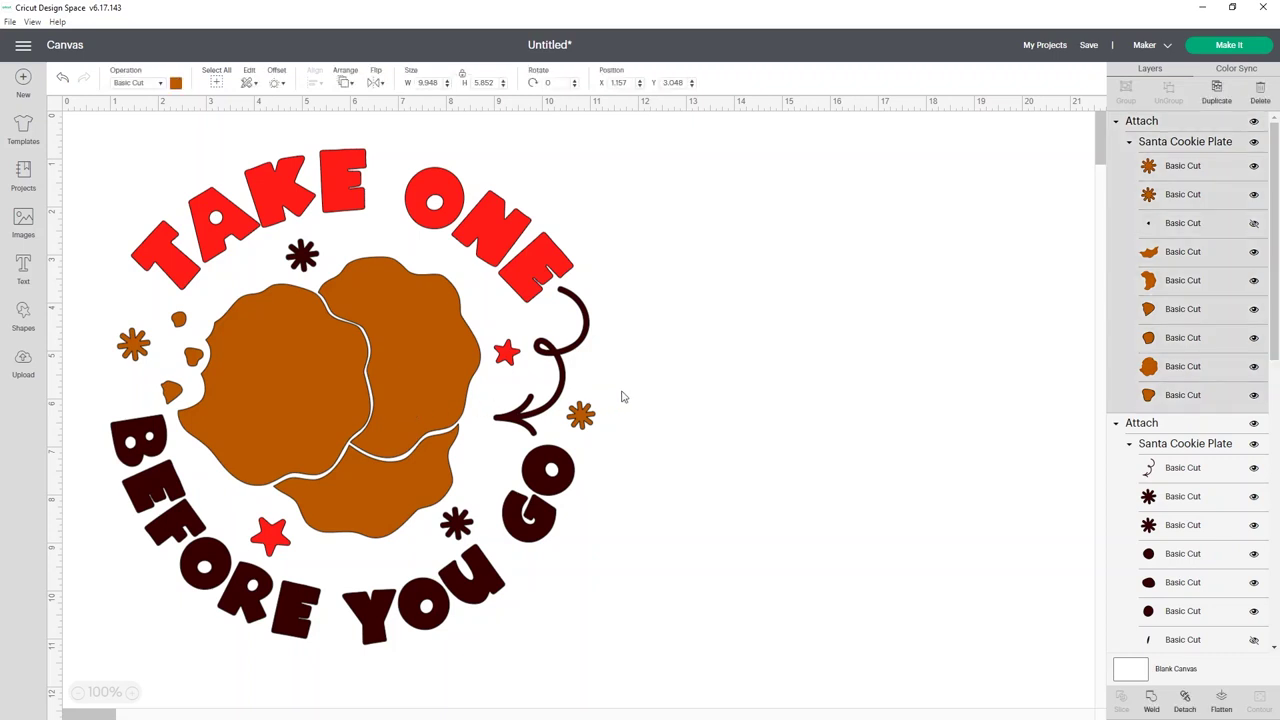
drag(622, 397, 396, 433)
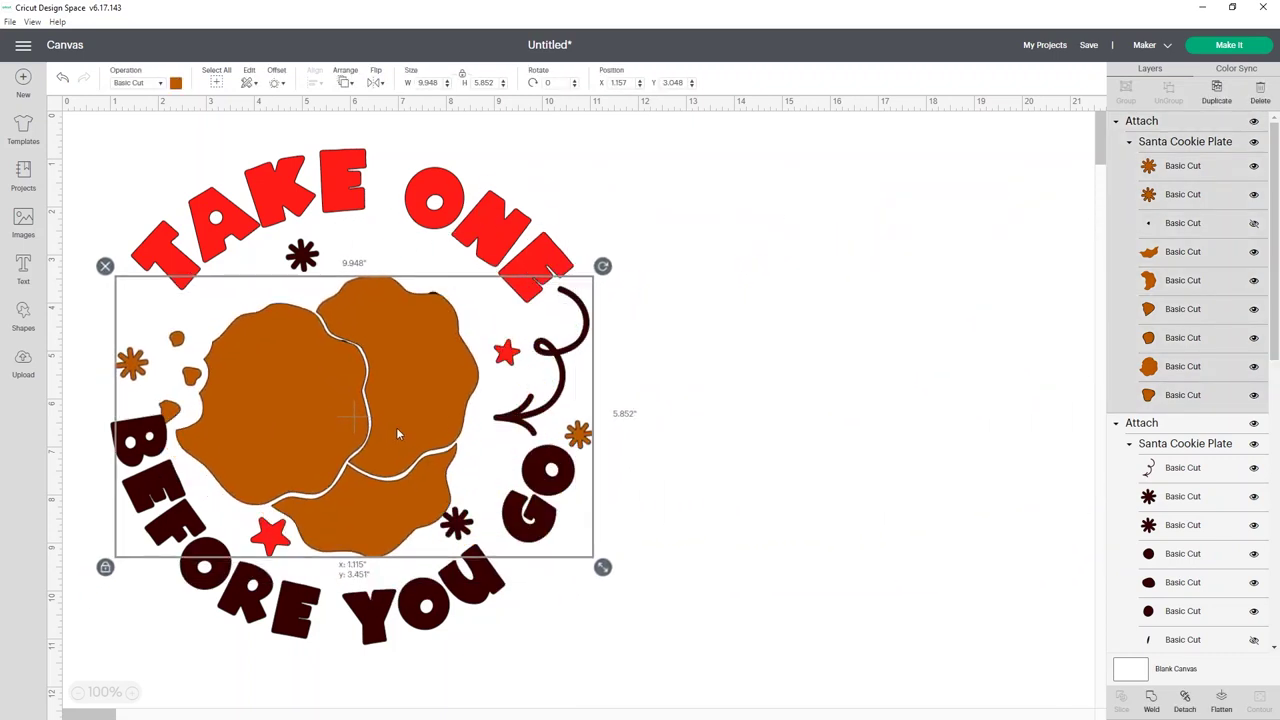
drag(485, 602, 519, 585)
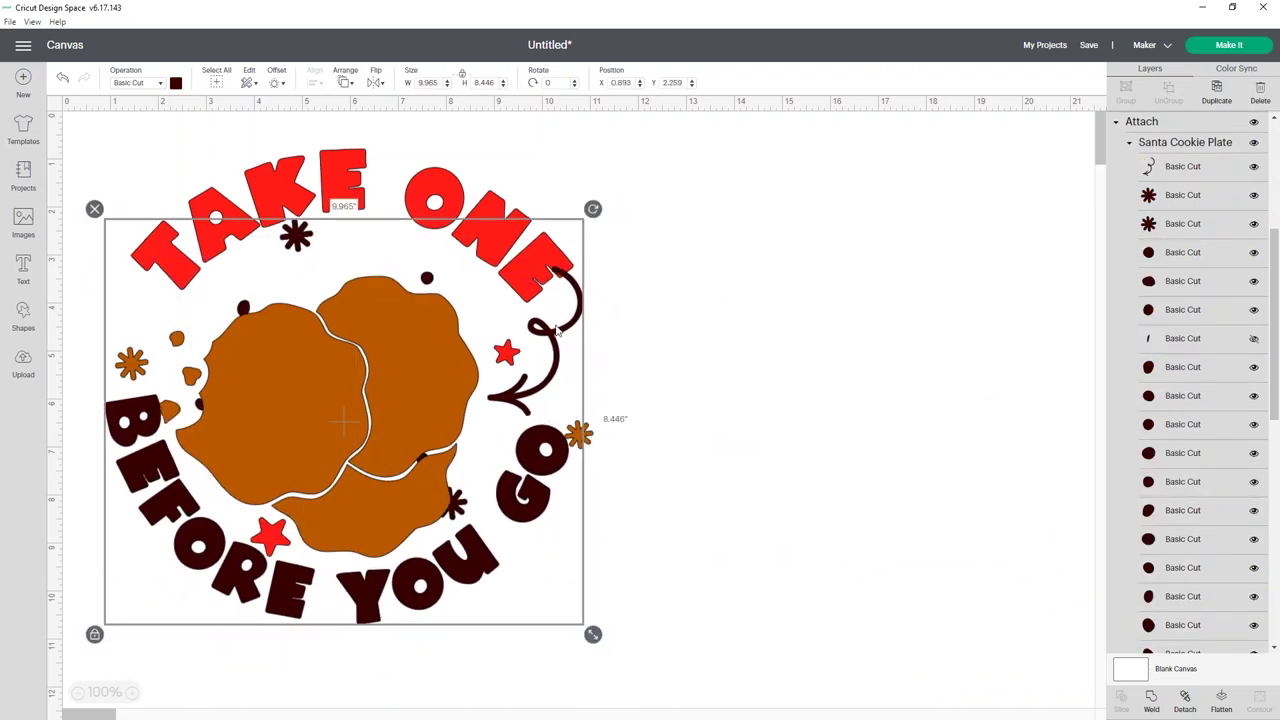
drag(474, 207, 864, 235)
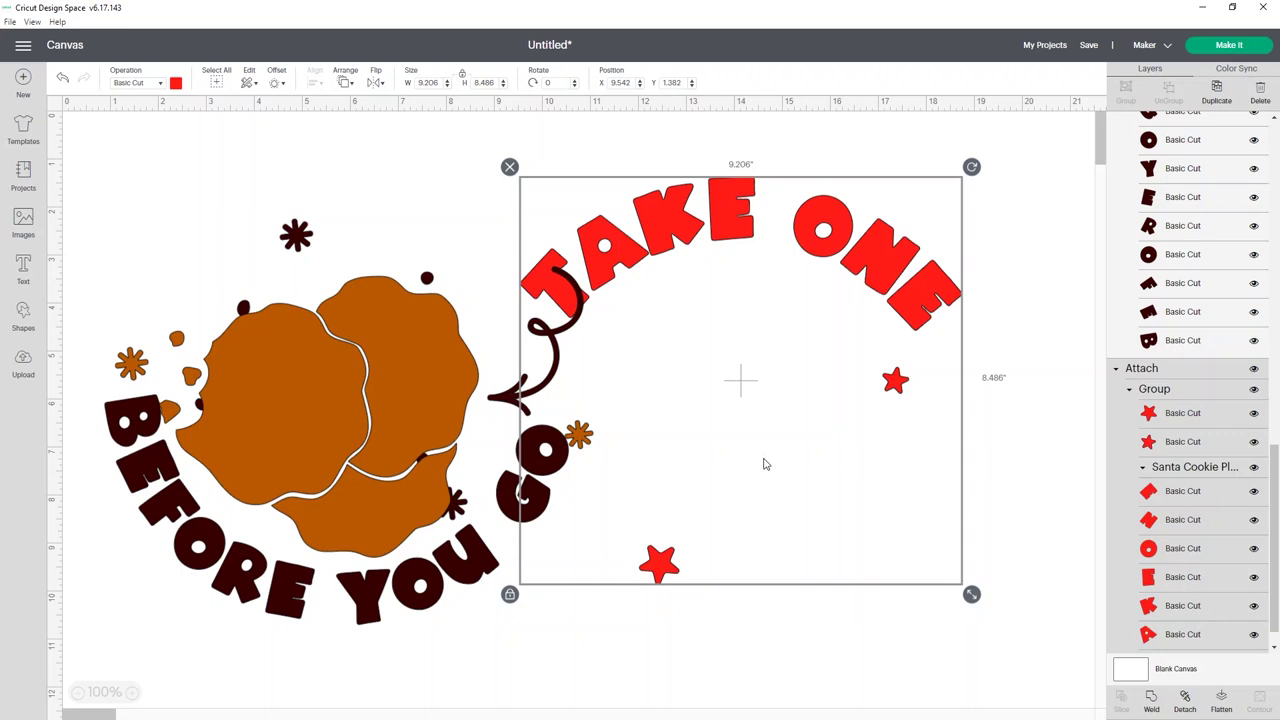
- Undo the red set's attachment, ungroup the red pieces, and attach only the TAKE ONE letters together
key(ctrl+z)
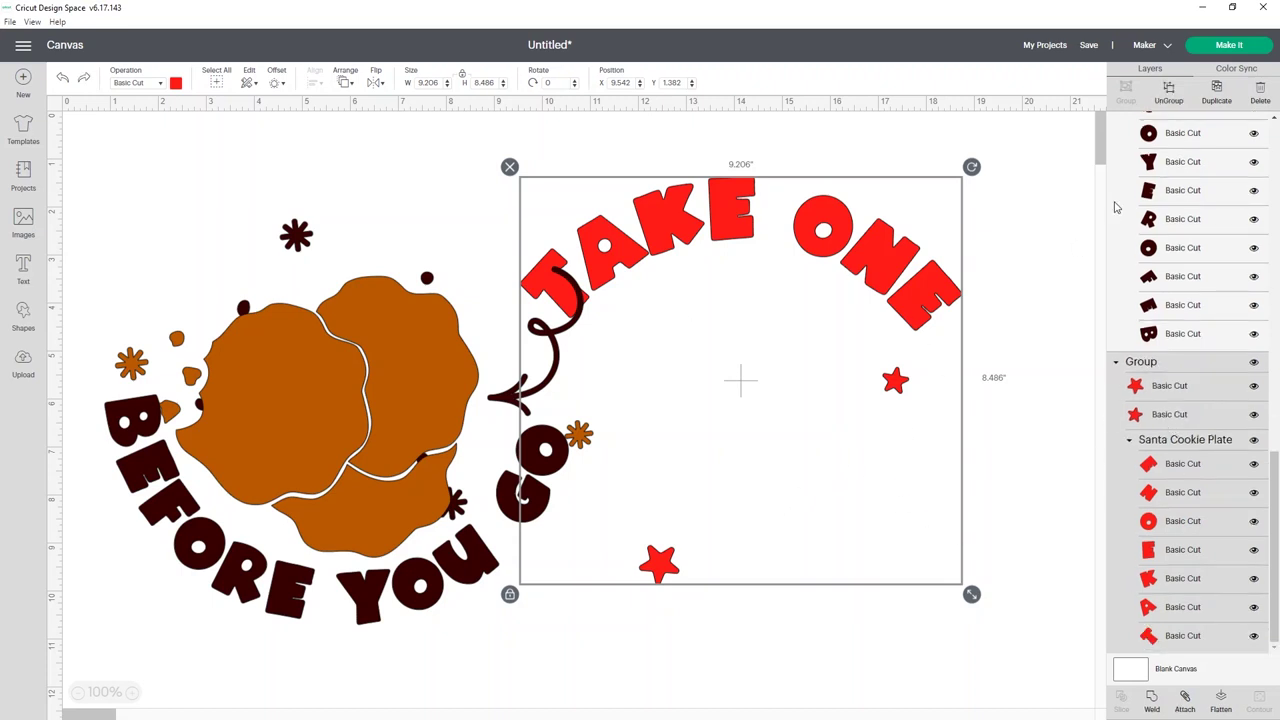
click(1167, 102)
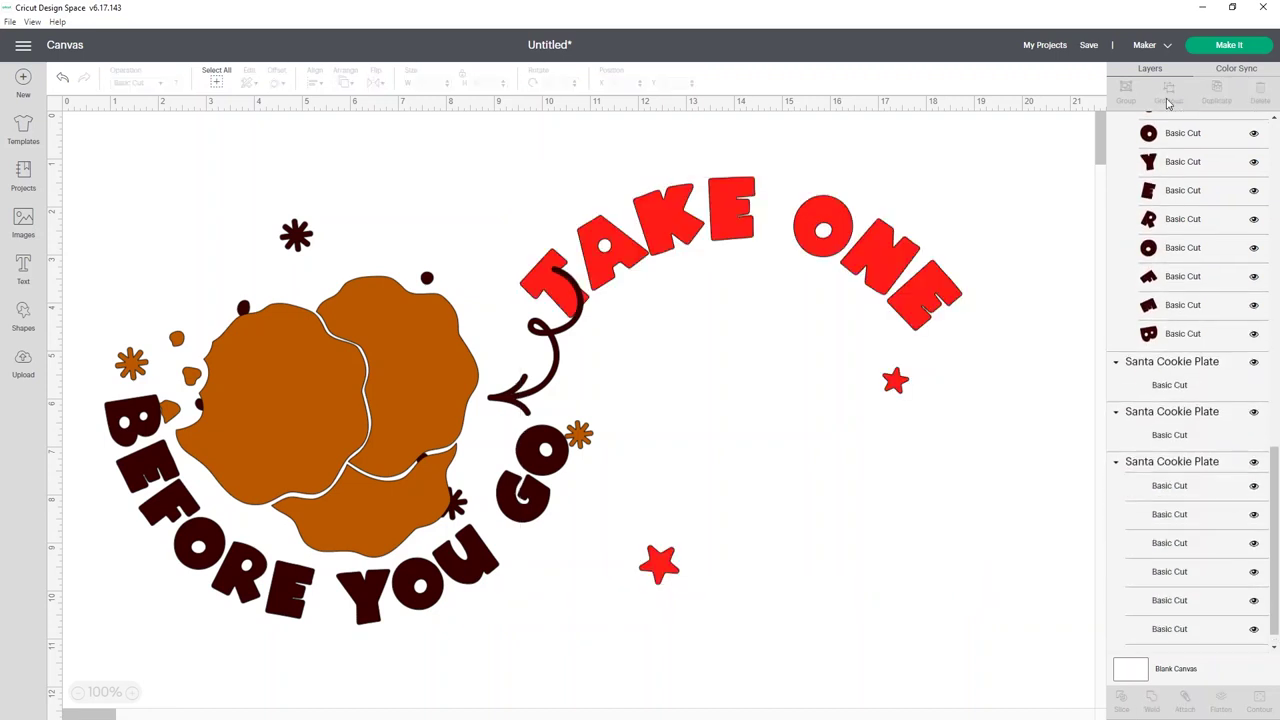
click(1160, 462)
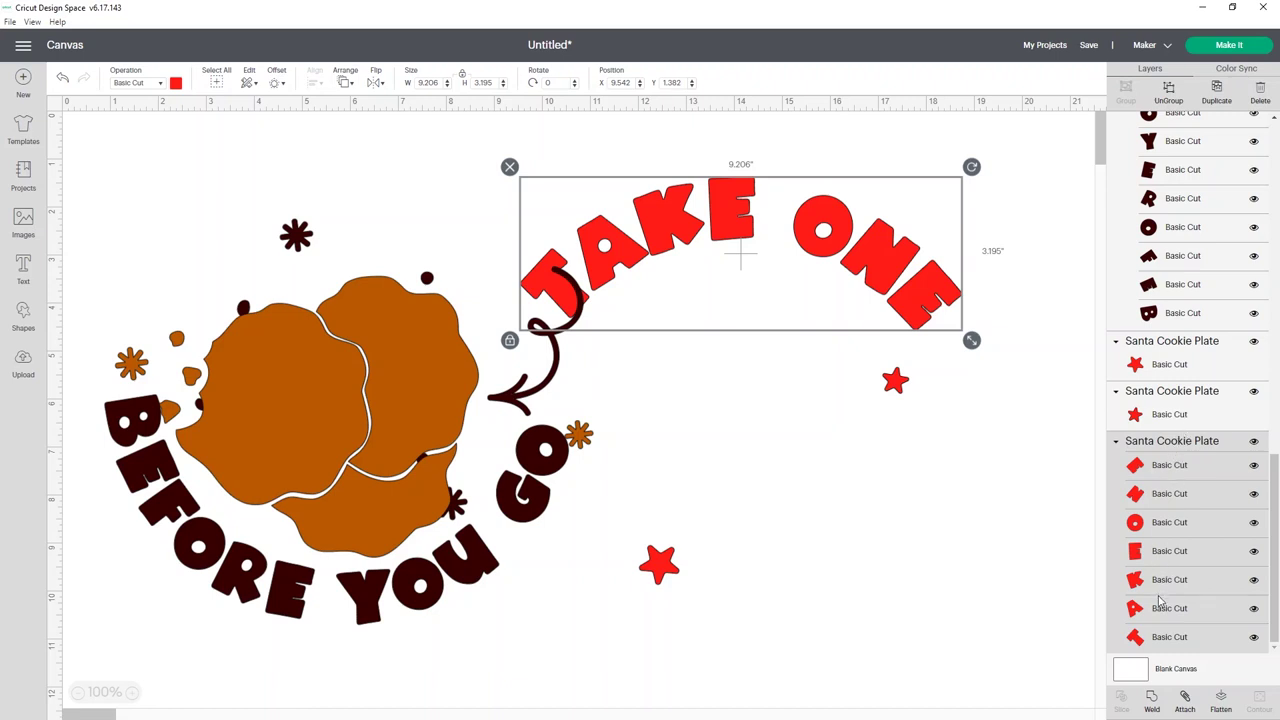
click(1184, 700)
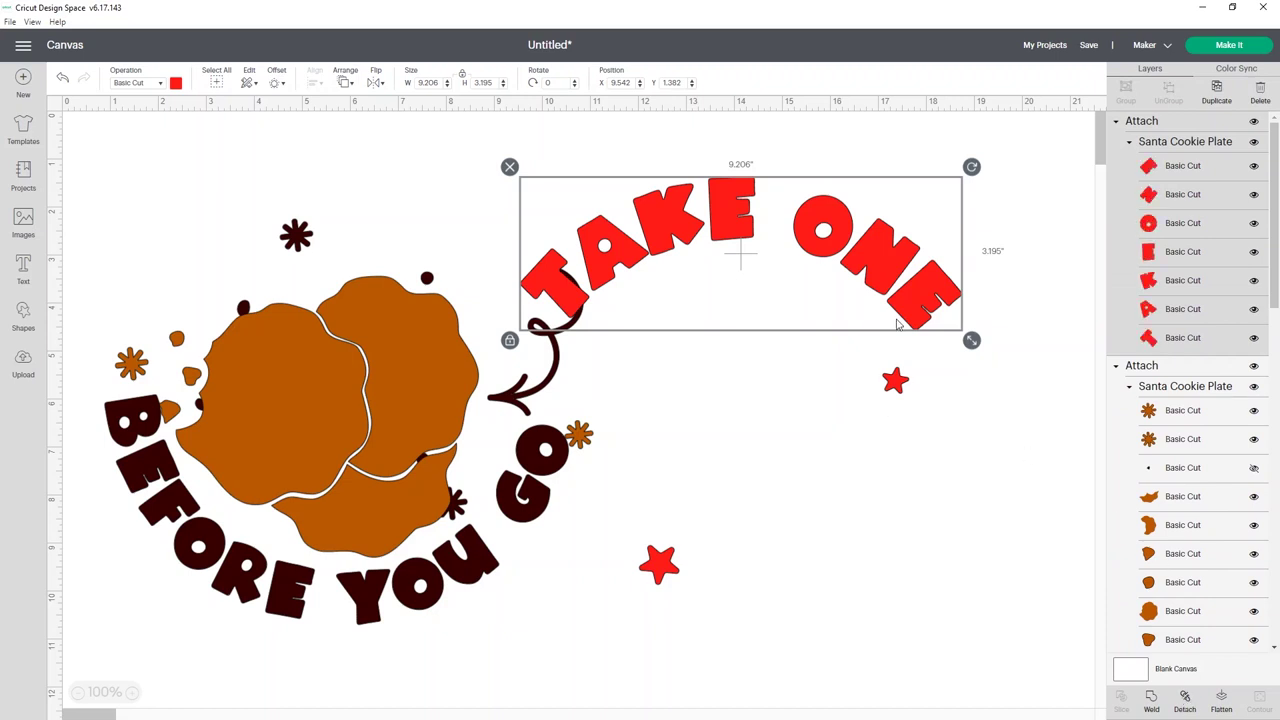
- Move both red stars beneath the TAKE ONE arch, and shift the lettering to about X 9.3, Y 1.4
scroll(1103, 478, down, 3)
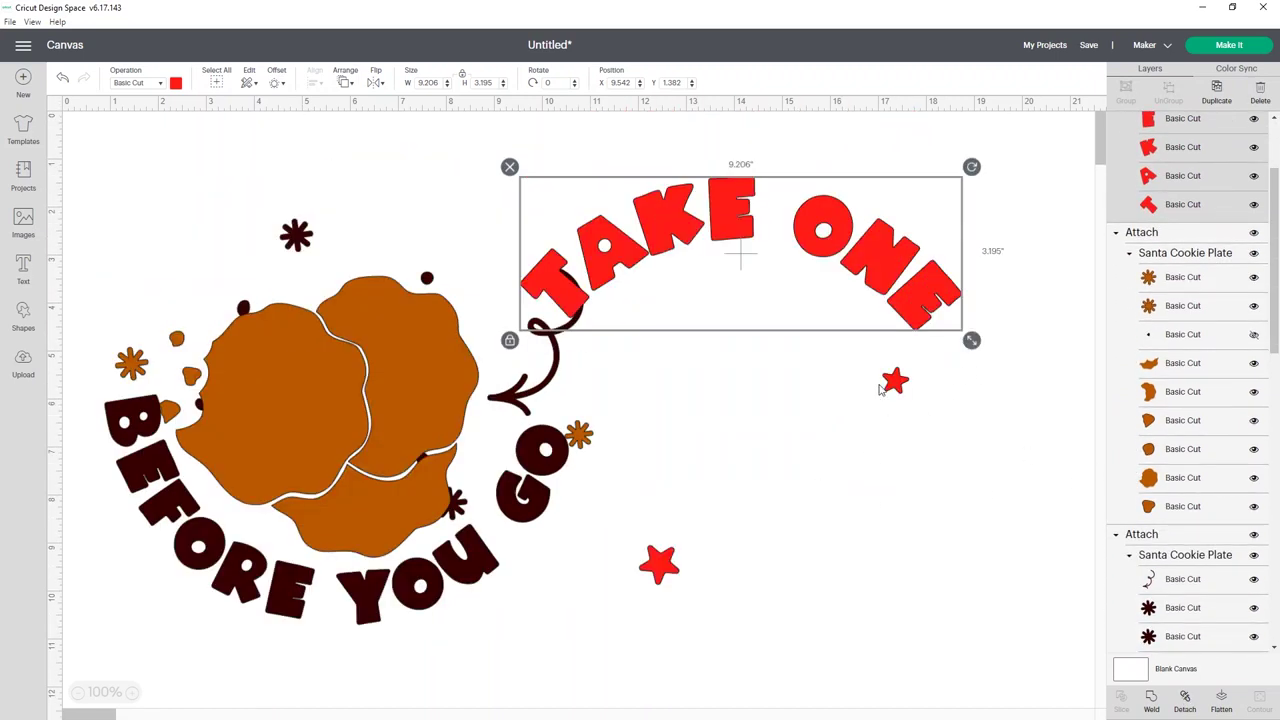
drag(676, 557, 700, 290)
drag(898, 384, 765, 283)
click(780, 286)
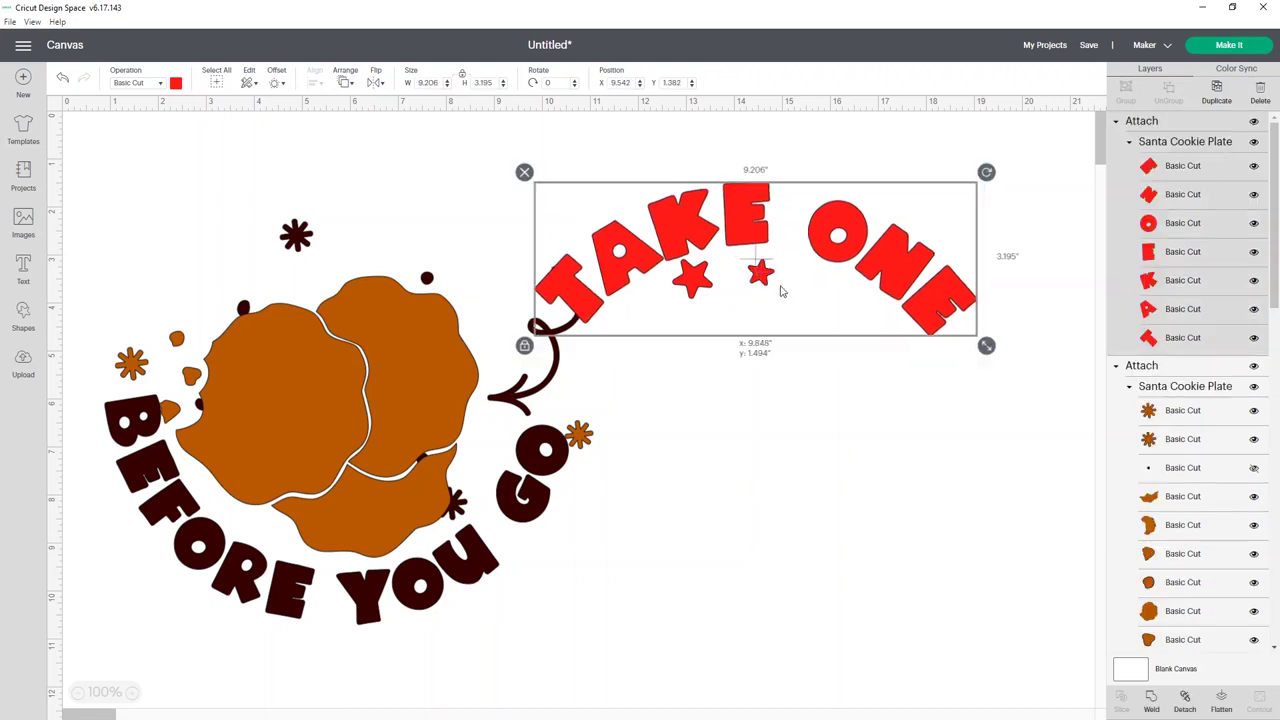
key(Left)
key(Left)
key(Left)
key(Left)
key(Left)
key(Left)
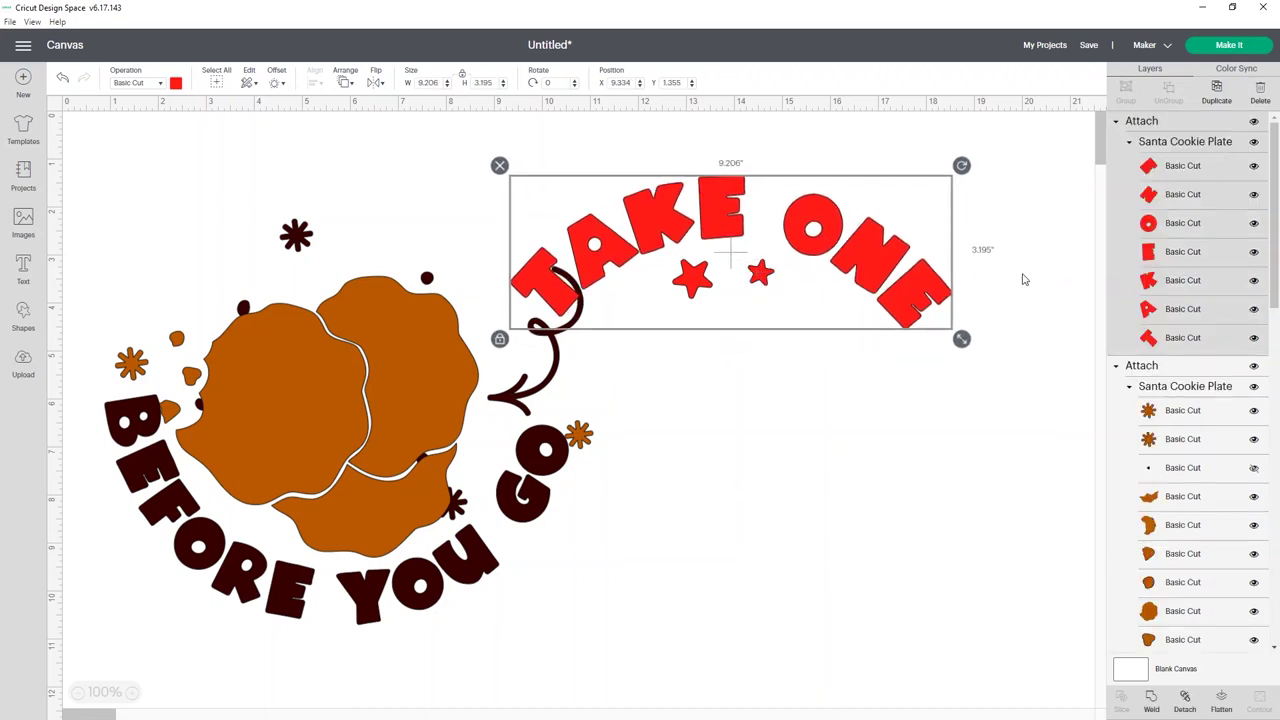
- Weld the light brown cookie set into one layer, and move it clear of the dark brown pieces
click(1190, 370)
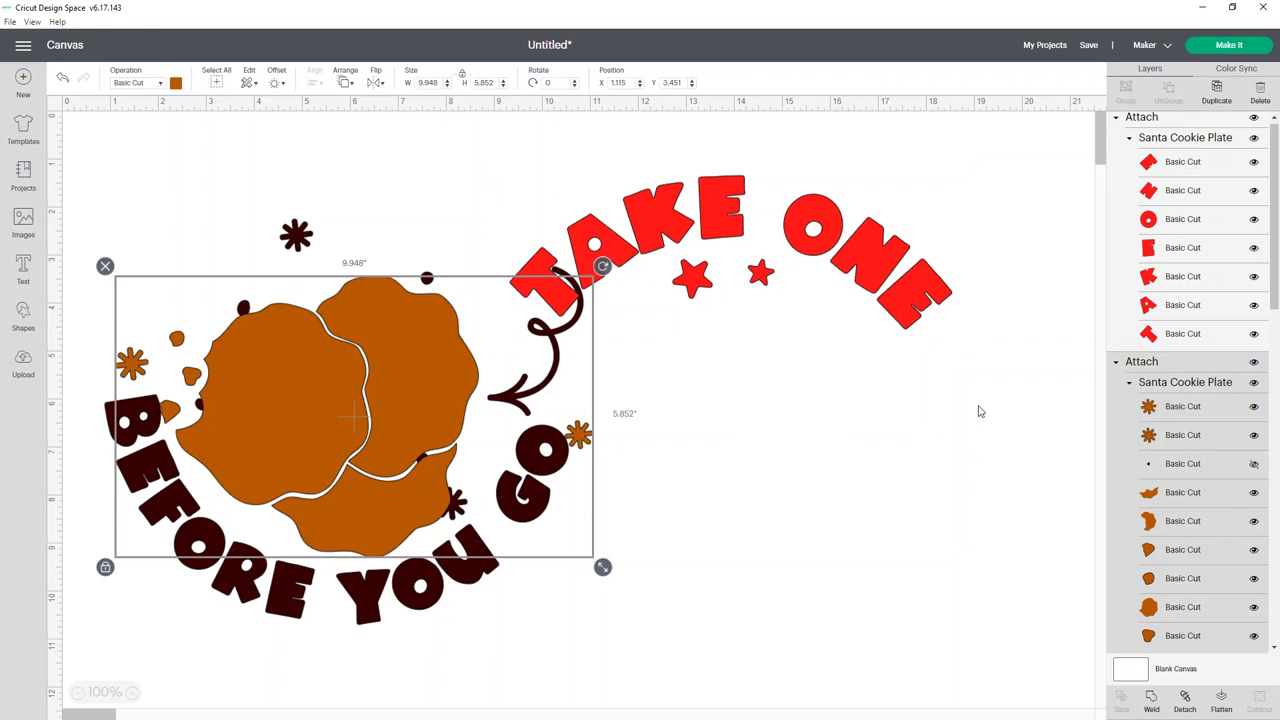
scroll(1189, 390, down, 2)
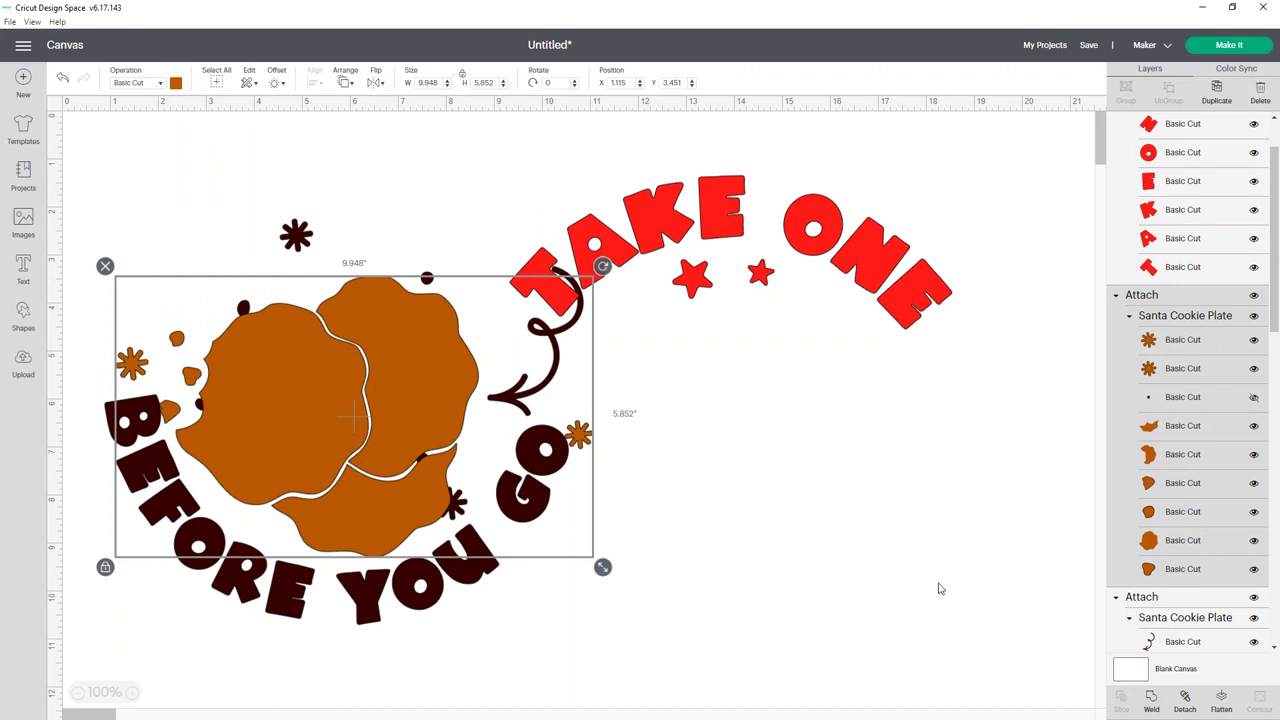
click(1150, 705)
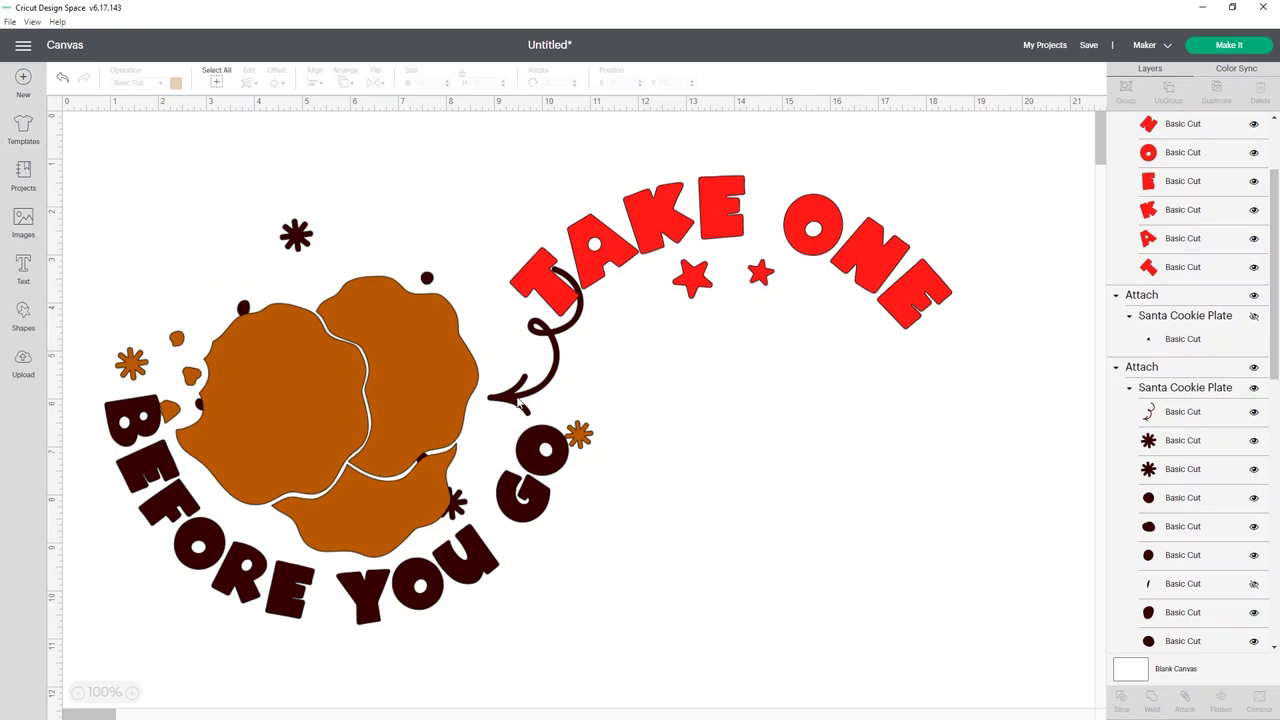
drag(385, 441, 810, 655)
- Weld the dark brown set into one layer, and move the cookie beneath its chips at about X 0.4, Y 3.6
click(412, 525)
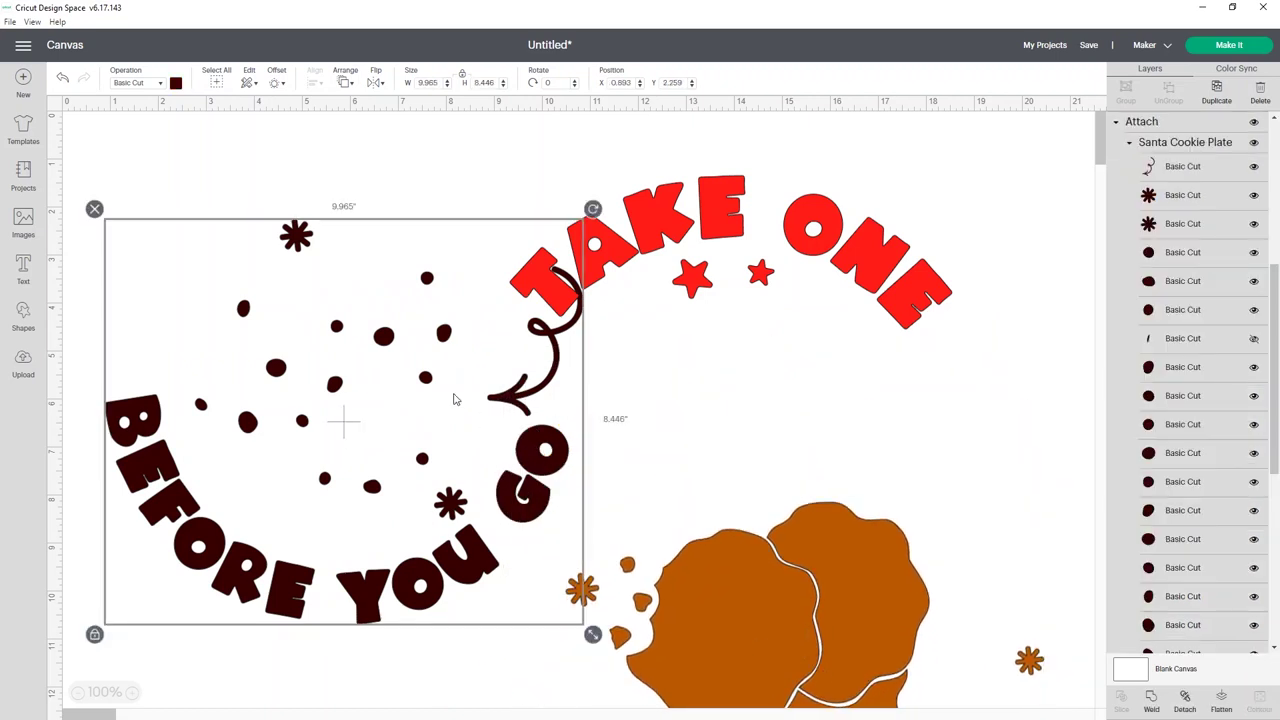
click(1151, 702)
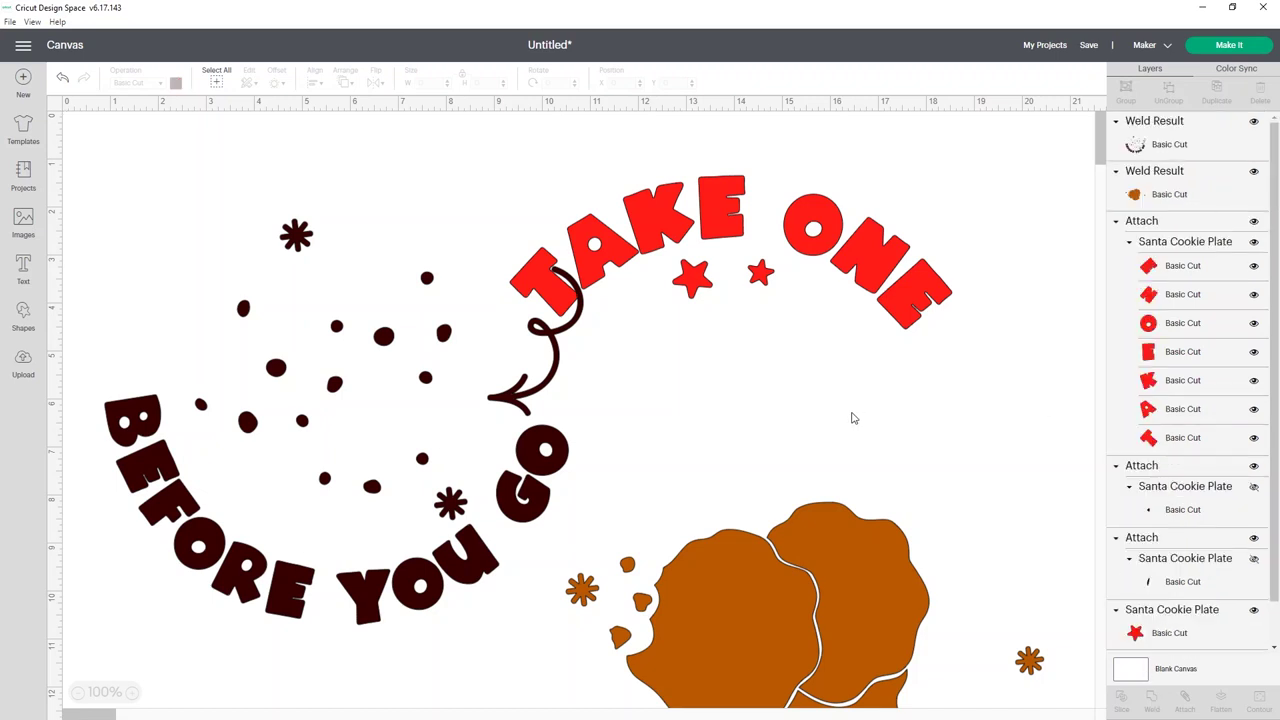
drag(732, 632, 248, 412)
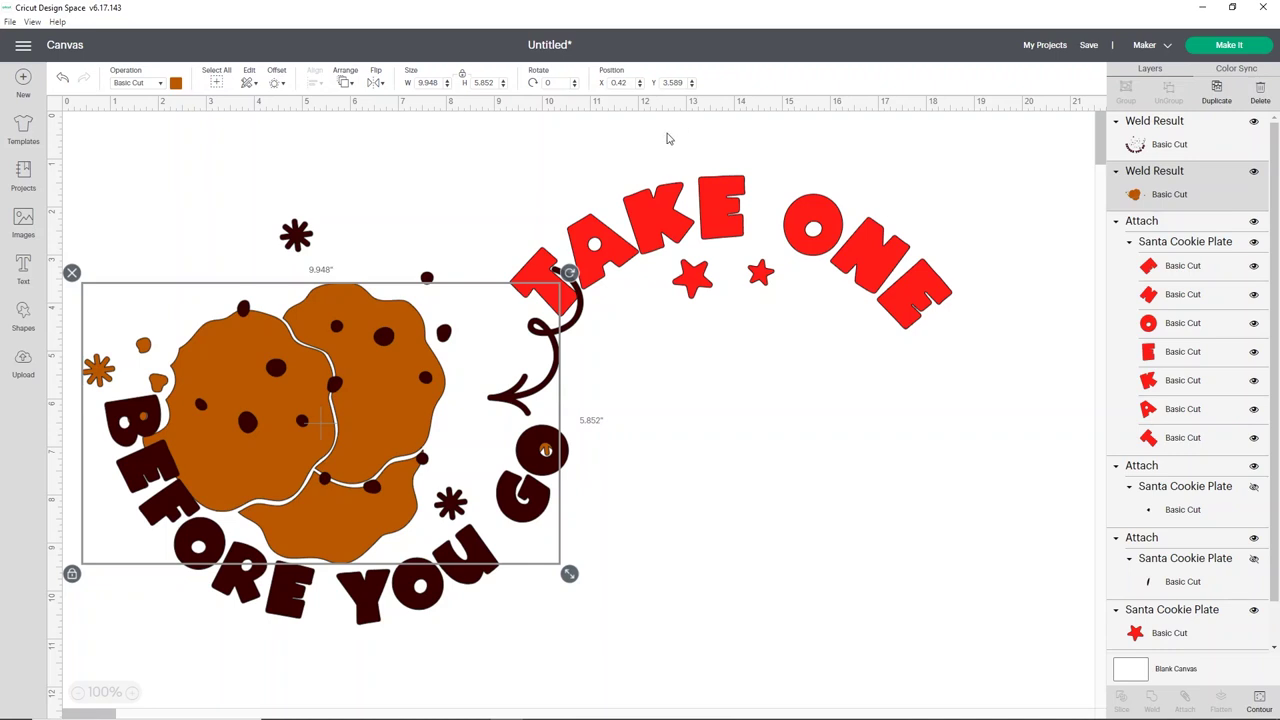
- Weld the TAKE ONE lettering and both red stars into a single red layer
drag(667, 133, 817, 296)
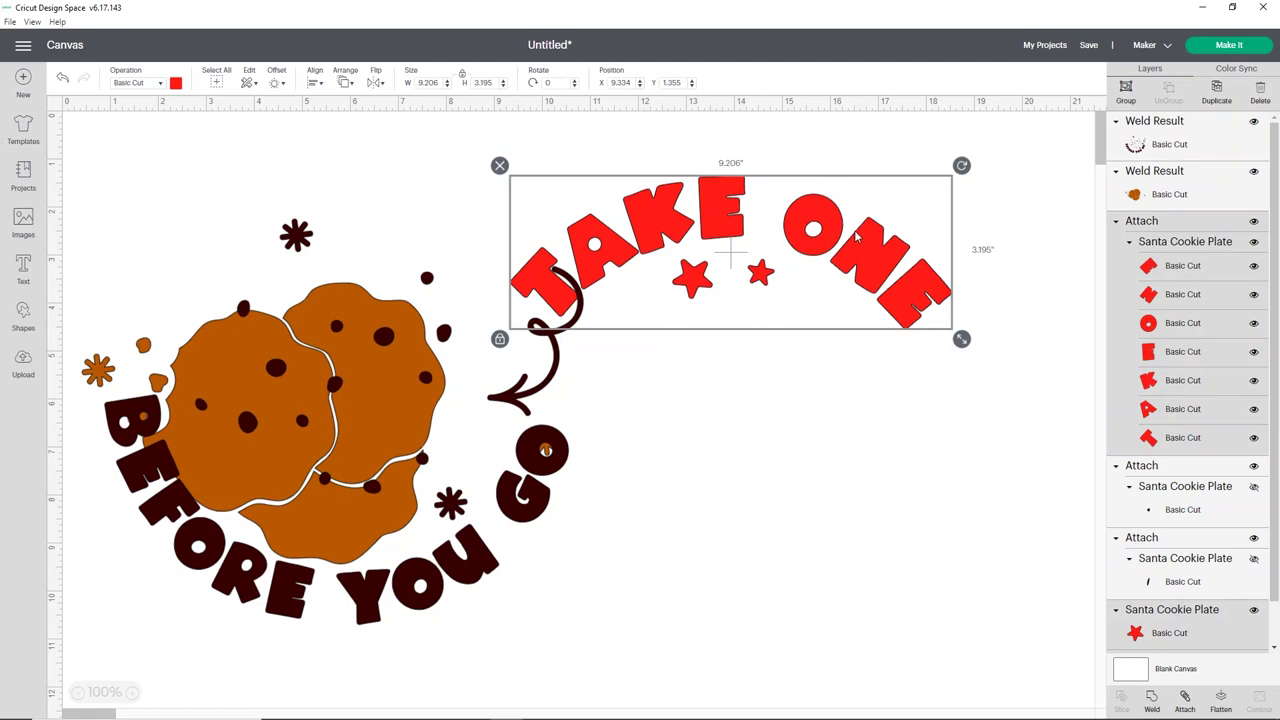
click(1137, 683)
drag(948, 357, 678, 180)
click(1155, 693)
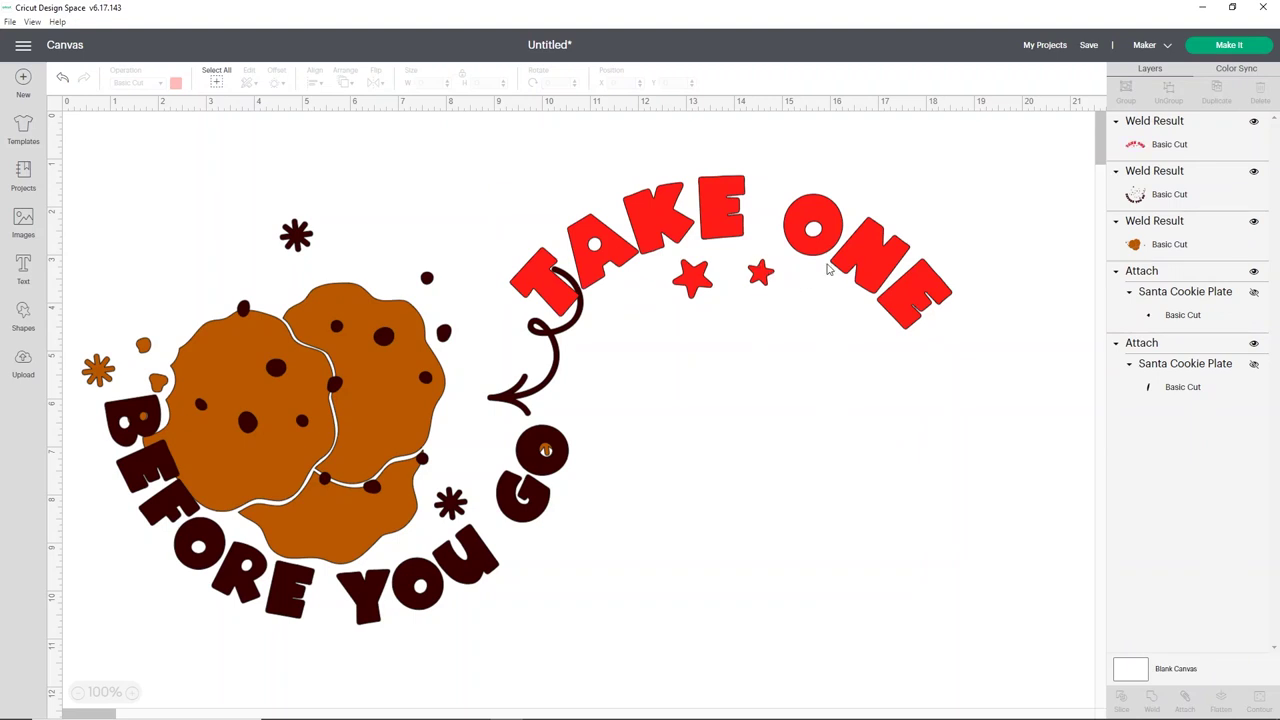
- Delete the two leftover attached sets containing the hidden dot and the hidden sliver
click(1172, 293)
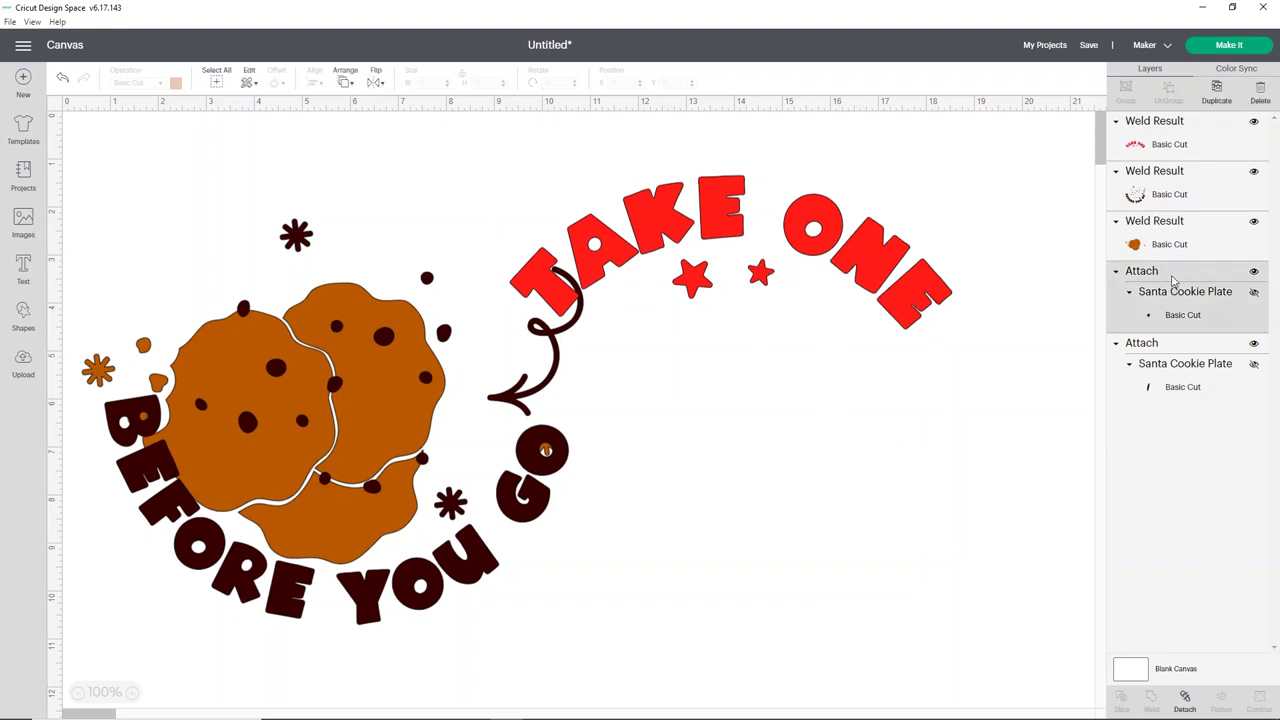
key(Delete)
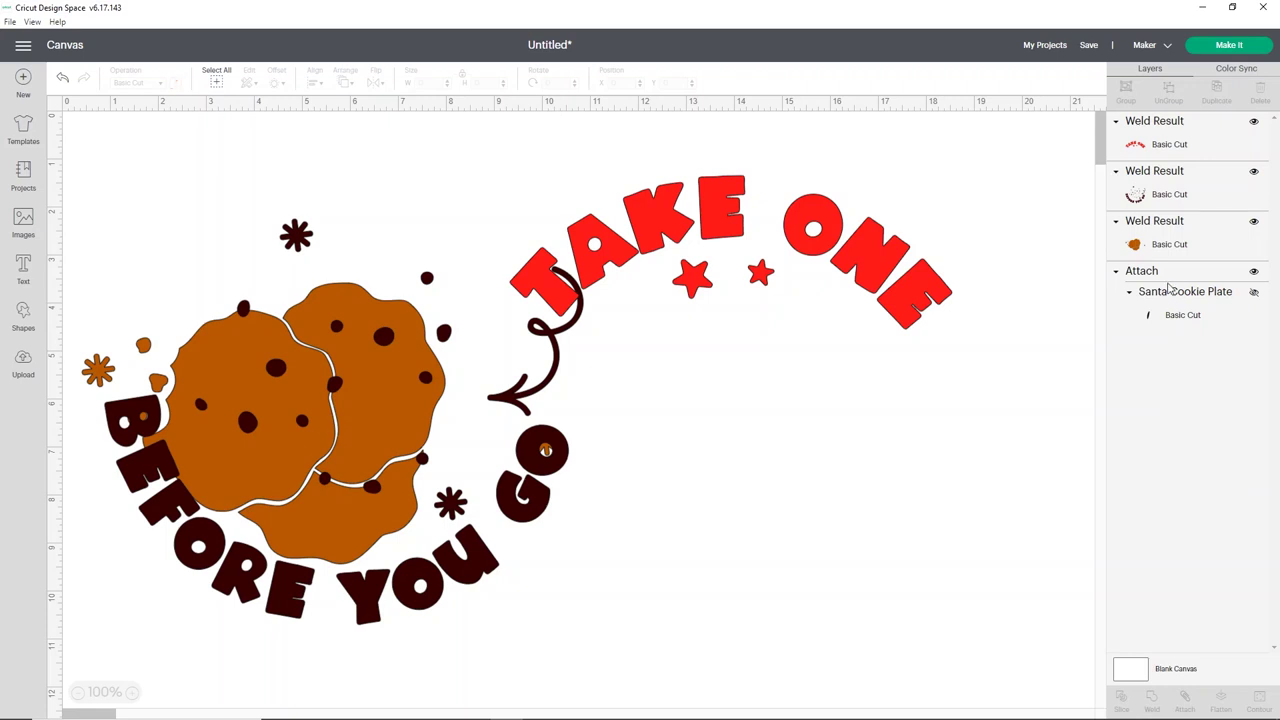
click(1168, 290)
key(Delete)
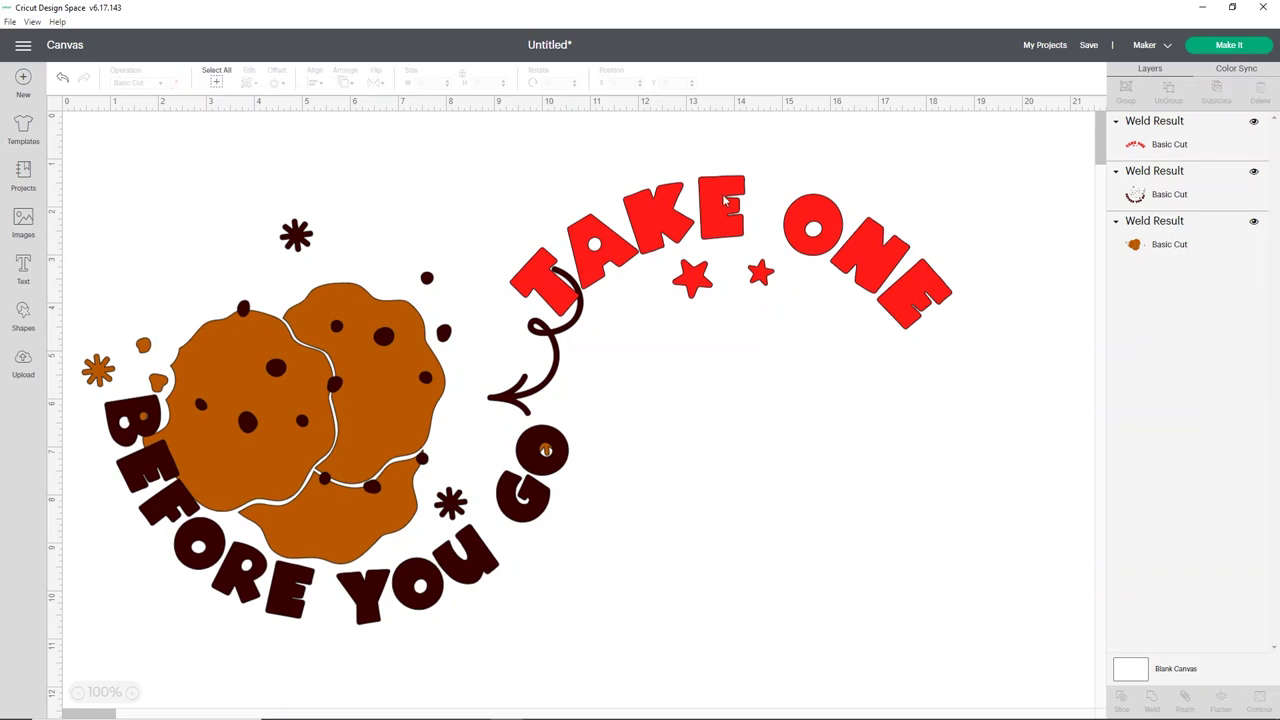
- Reassemble the design by placing the cookie under the dark brown layer at about X 10, Y 4.2, and TAKE ONE above at X 9.7, Y 1.8
drag(810, 227, 410, 190)
drag(514, 472, 936, 541)
drag(277, 452, 736, 482)
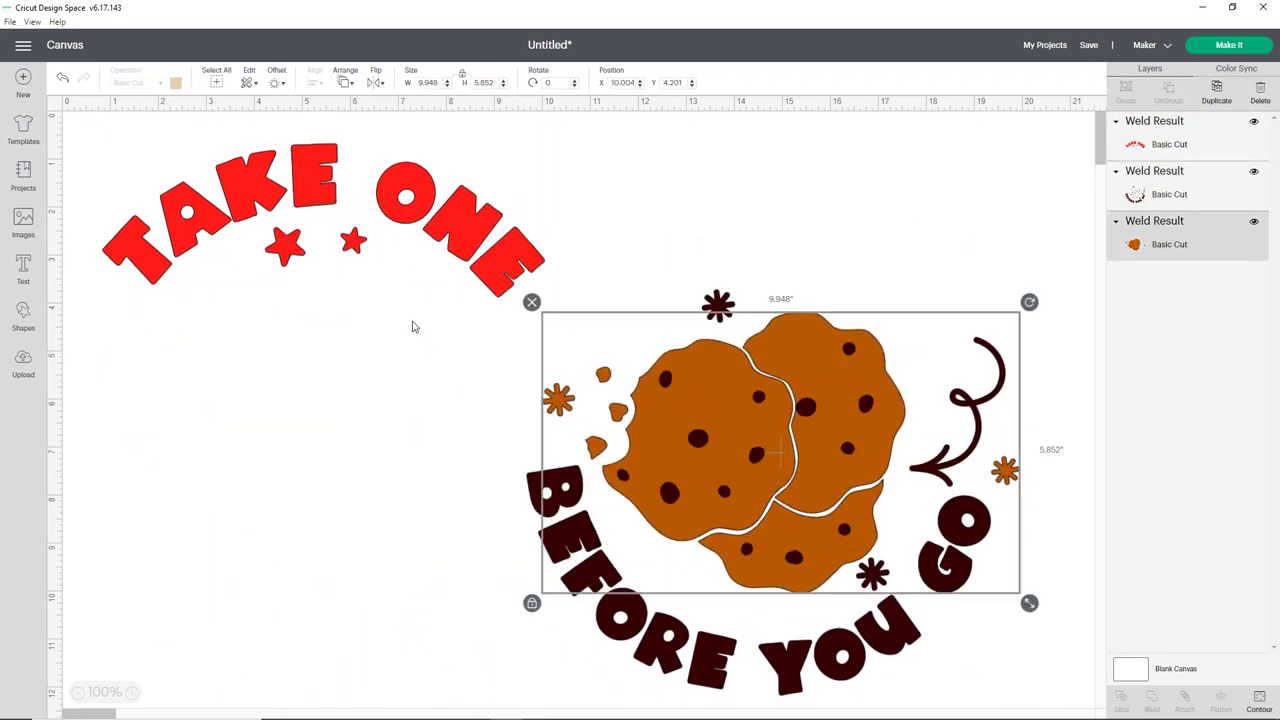
drag(440, 248, 875, 302)
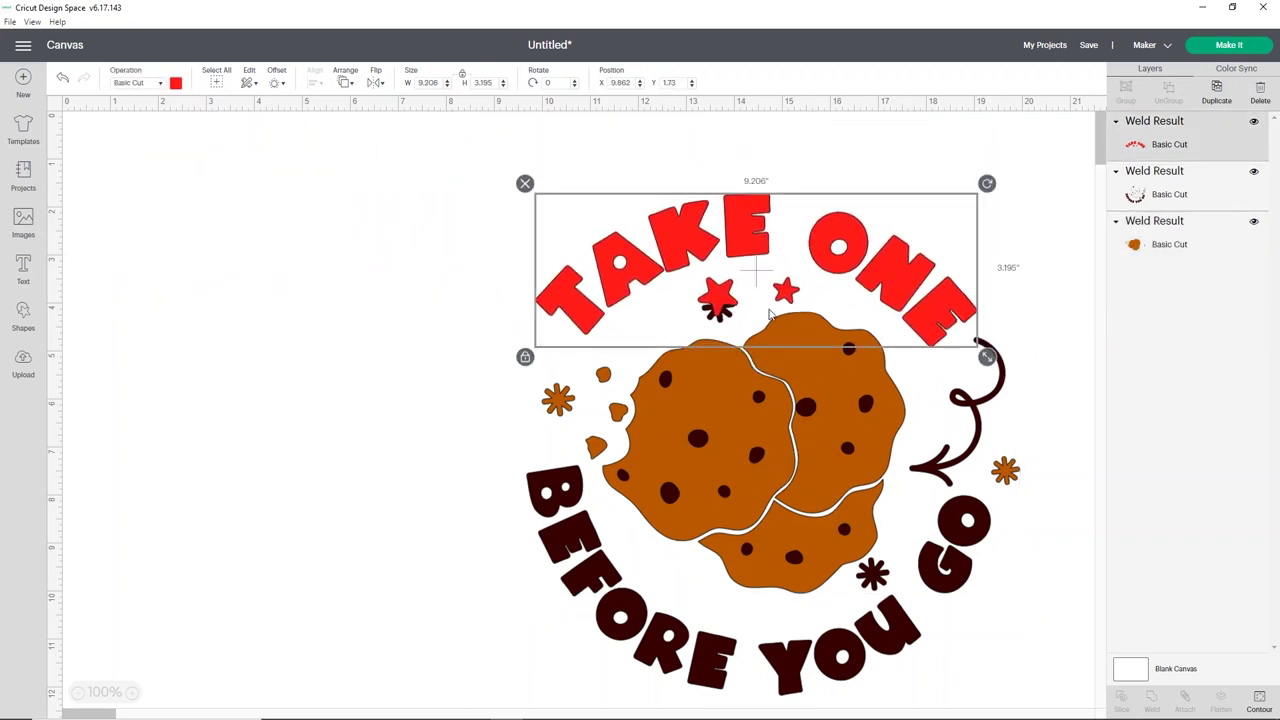
mouse_move(829, 249)
mouse_down()
mouse_move(825, 233)
mouse_move(821, 252)
mouse_up()
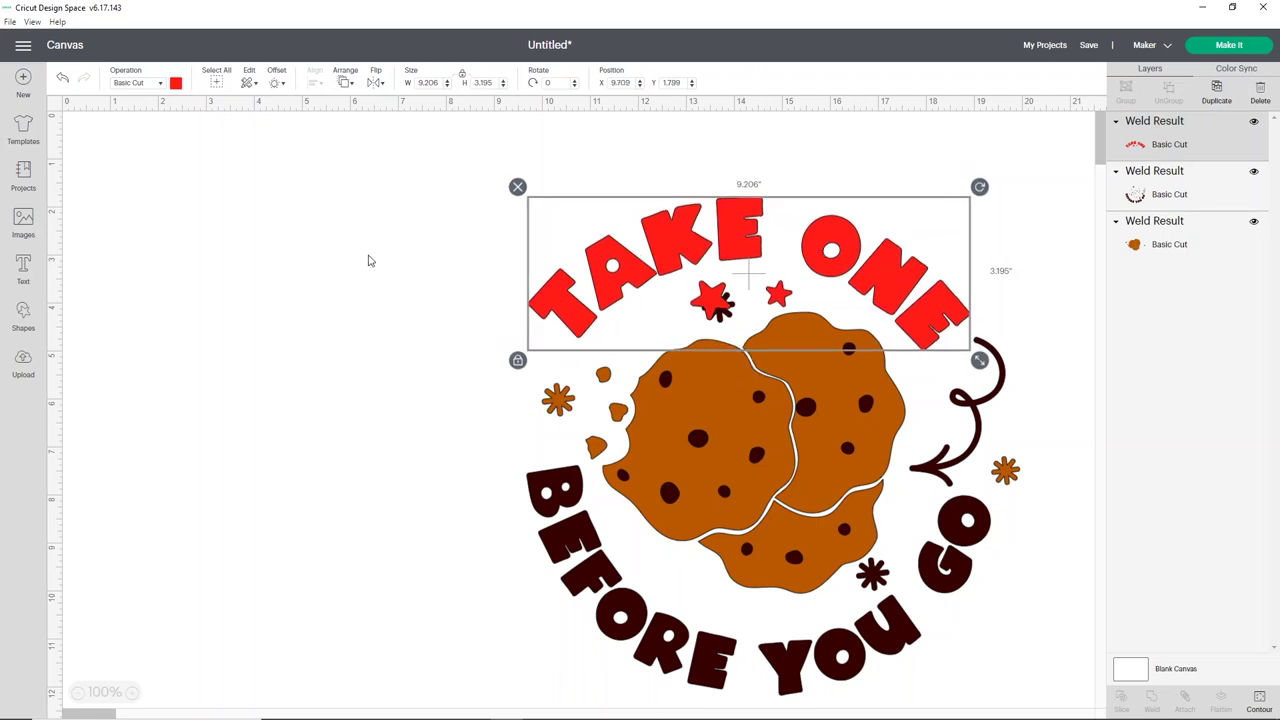
- Move all three welded layers together to about X 2.6, Y 1.1, and scale them proportionally to about 7.8 by 7.9 inches
drag(423, 190, 993, 636)
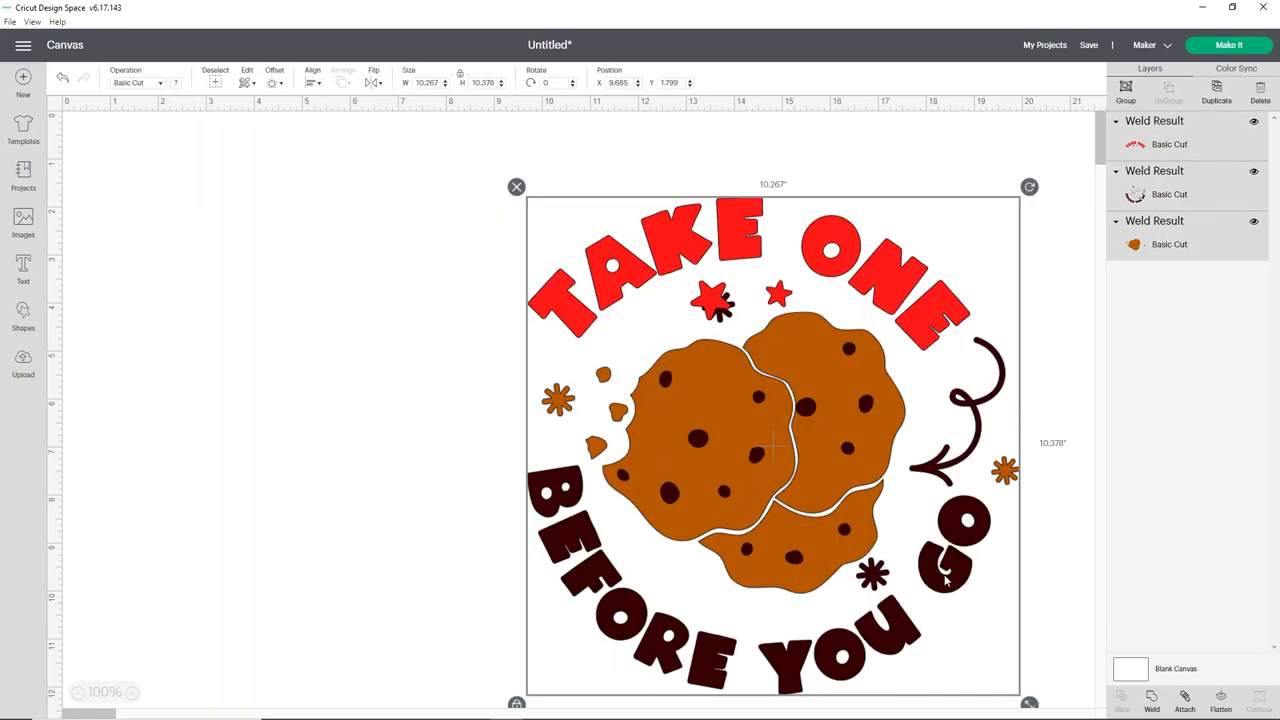
drag(948, 582, 627, 553)
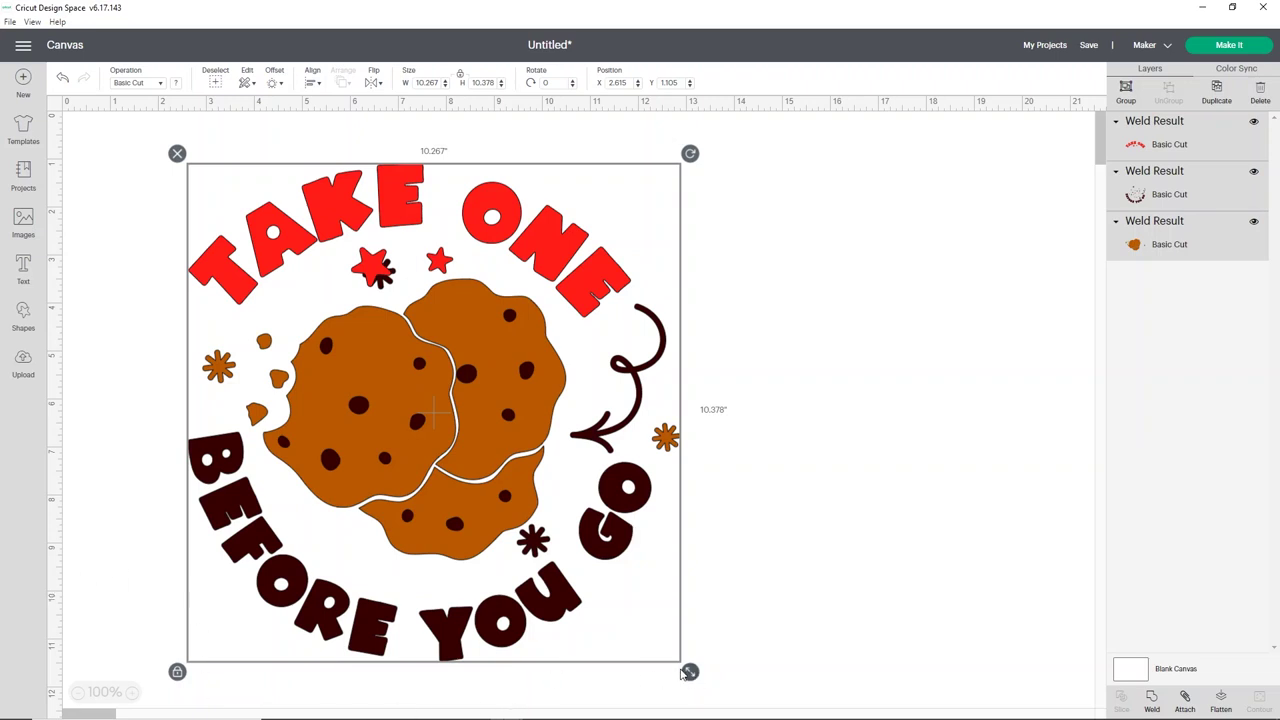
drag(690, 673, 481, 553)
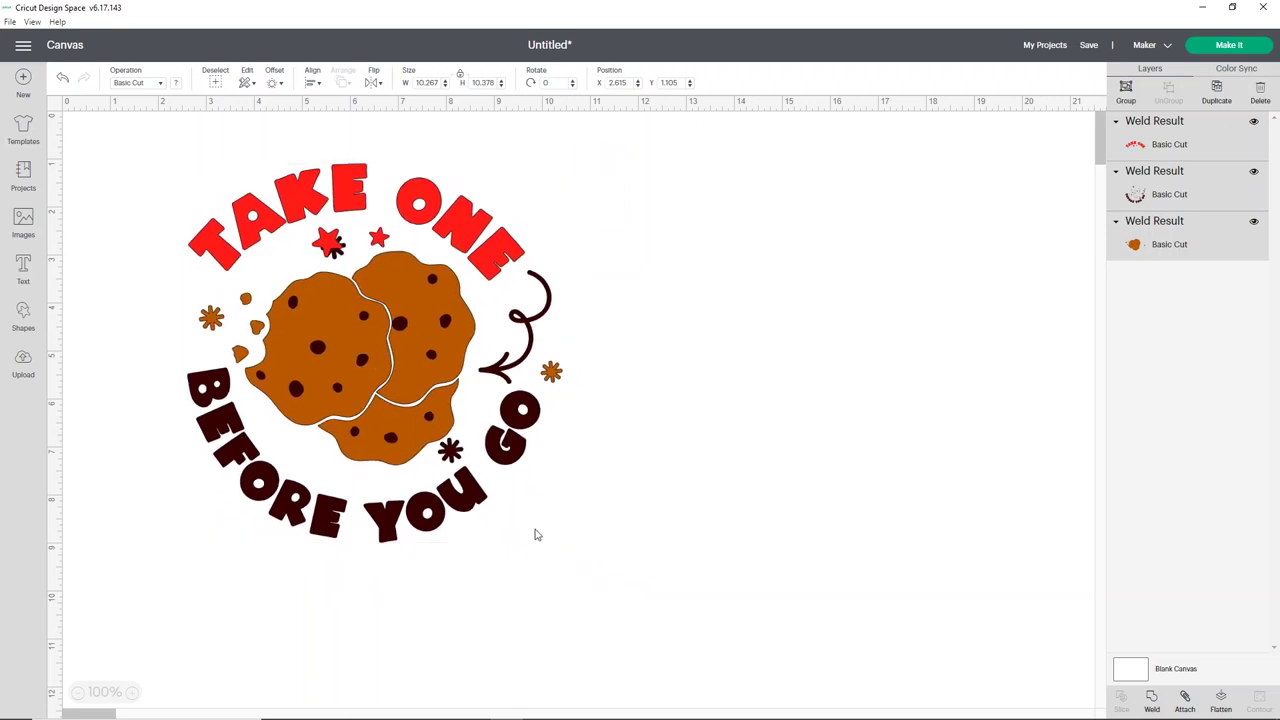
click(480, 537)
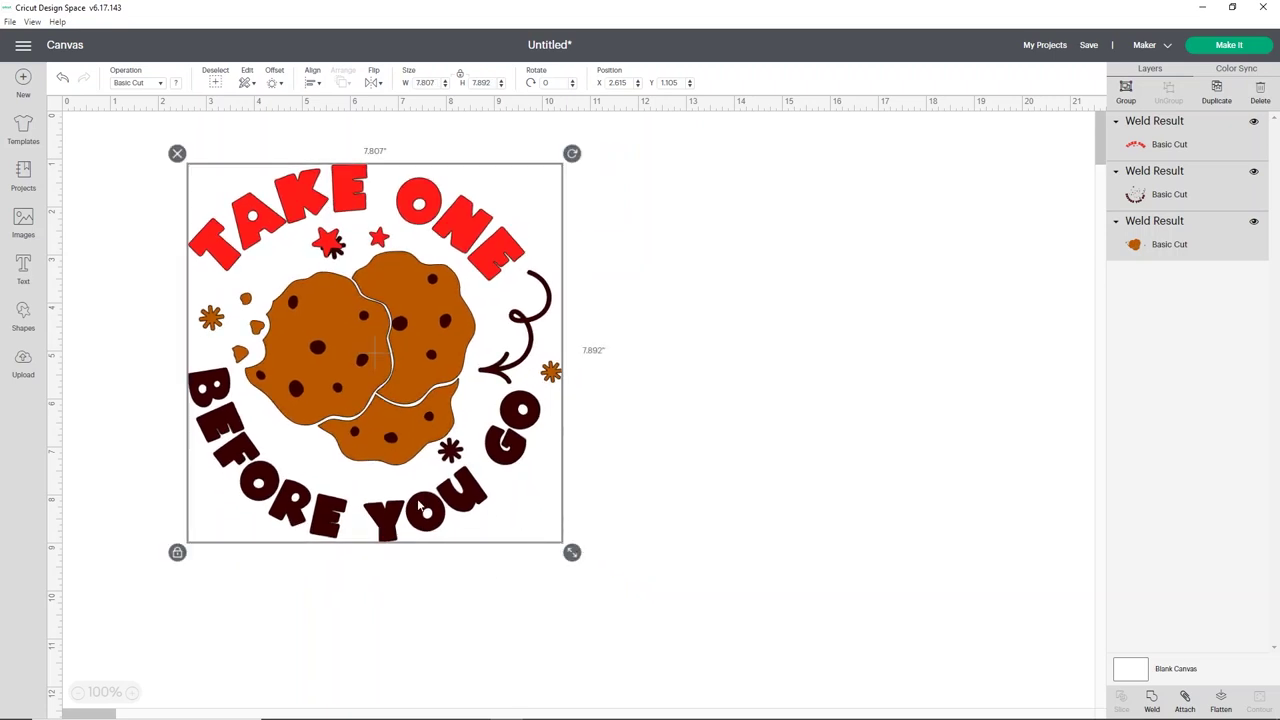
- Move the complete design to about X 3.2, Y 1.4, and scale it down until the TAKE ONE layer is about 5.3 inches wide
drag(356, 529, 447, 530)
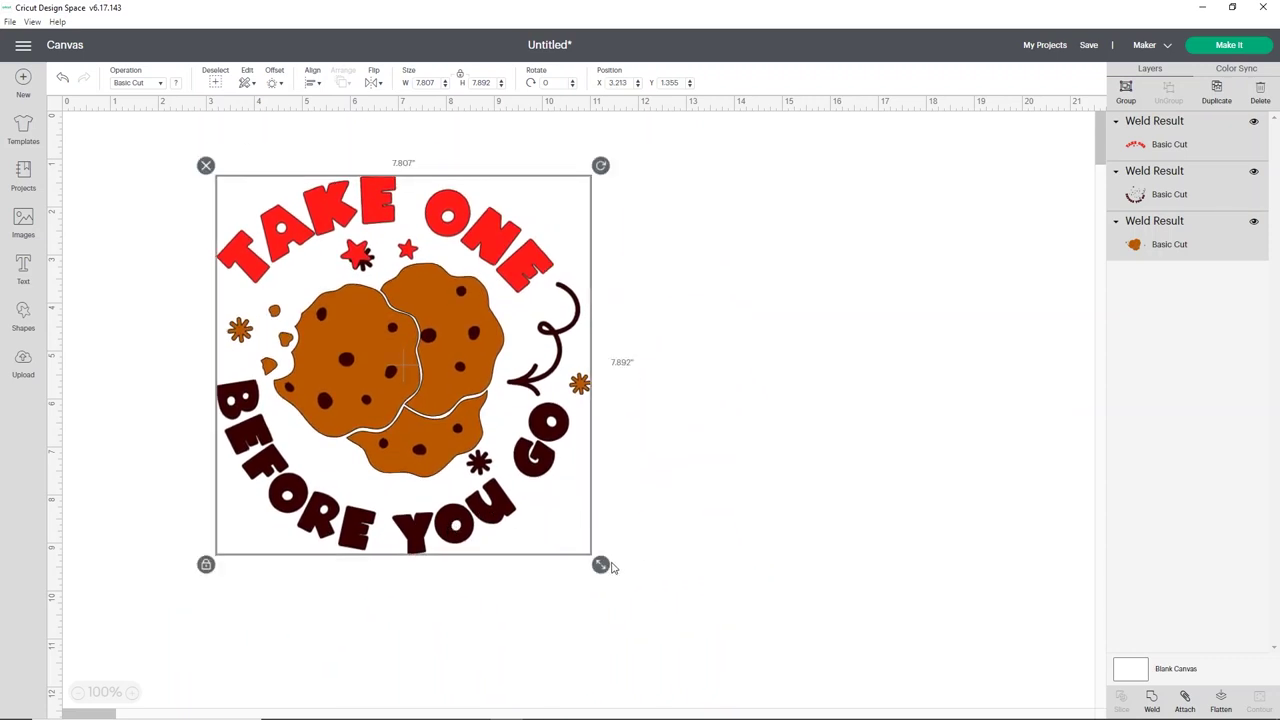
drag(600, 564, 486, 474)
click(494, 470)
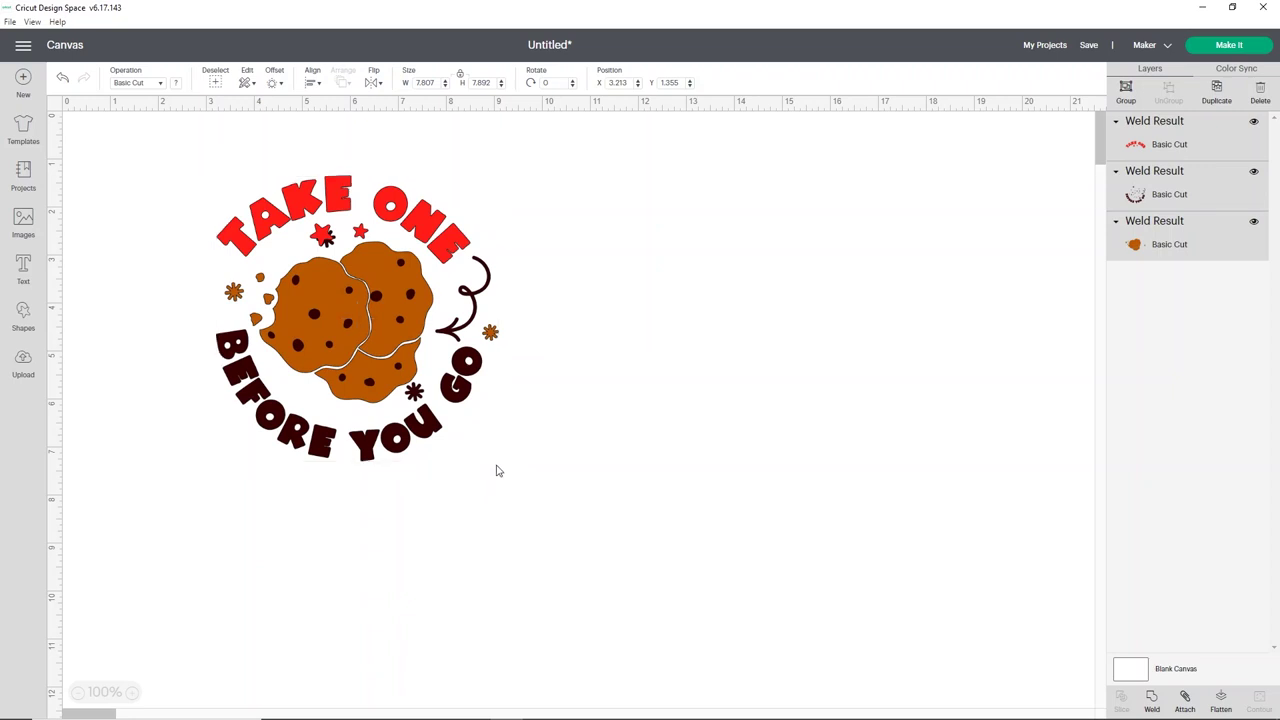
- Separate the welded layers: red to about X 13.1, Y 1.2, dark brown to X 12.8, Y 5.1, and light brown to X 6.2, Y 3.1
drag(430, 222, 903, 200)
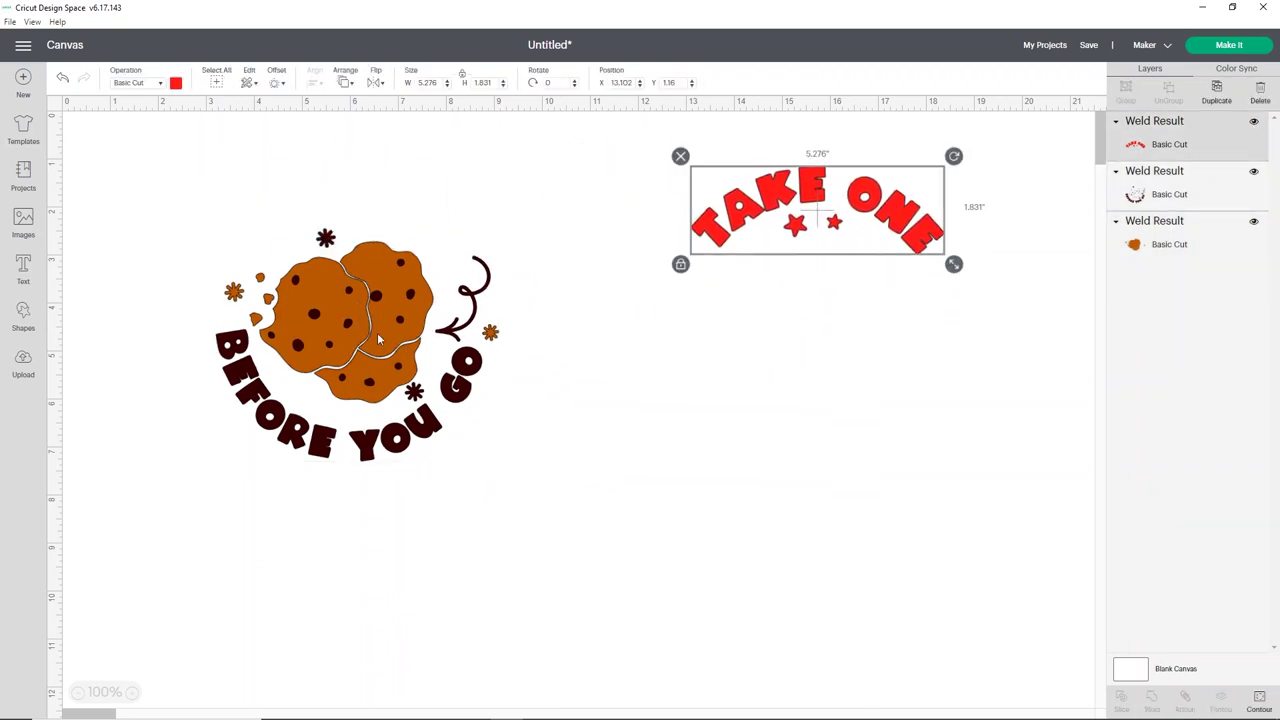
drag(461, 363, 947, 485)
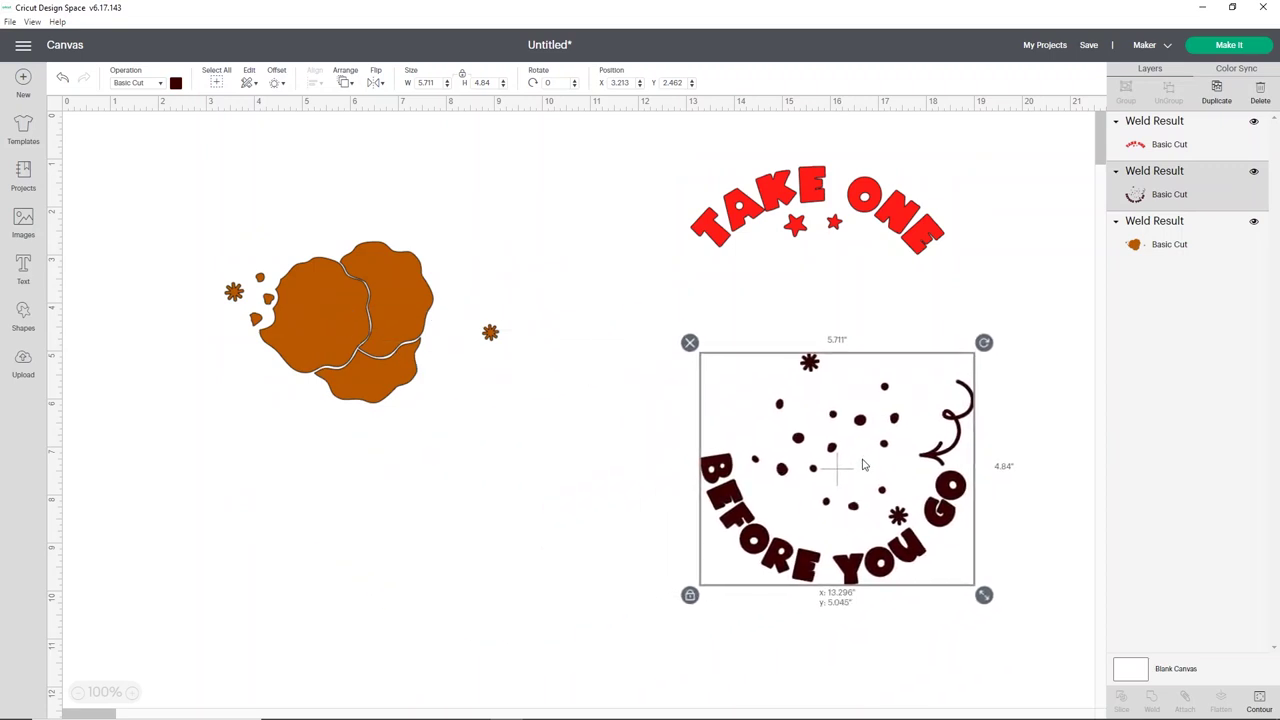
drag(344, 354, 478, 373)
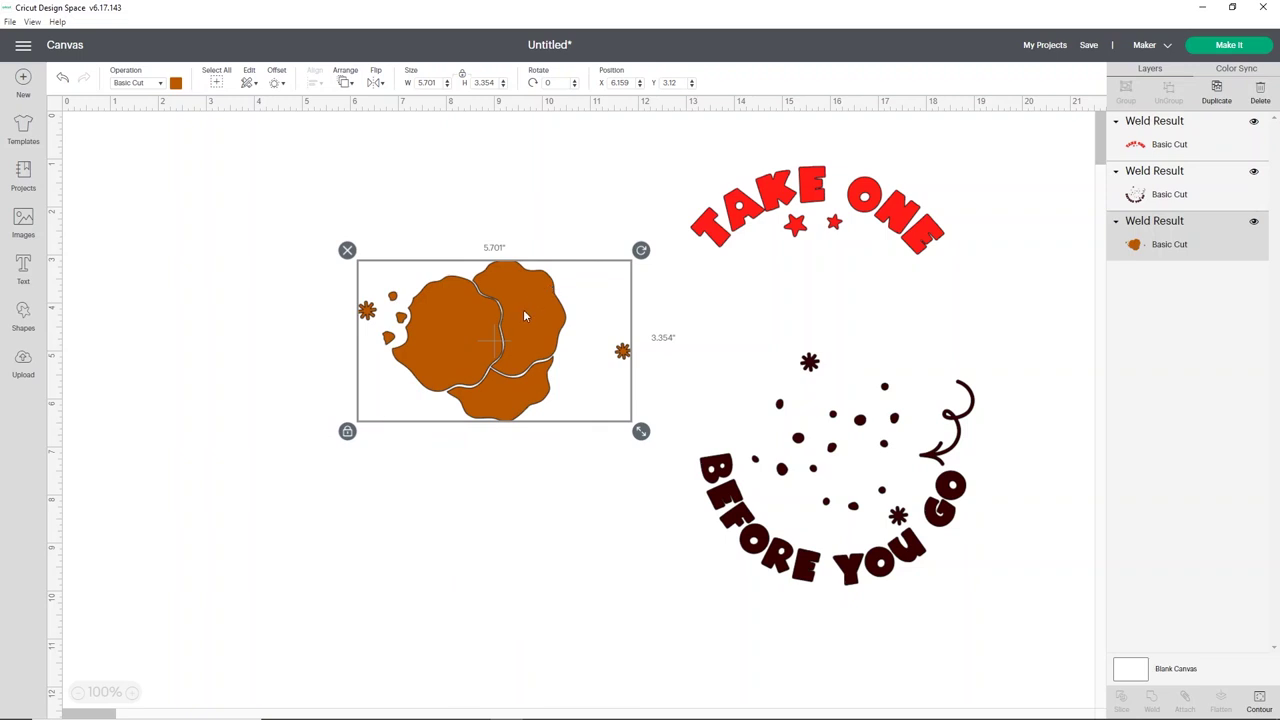
drag(753, 521, 728, 521)
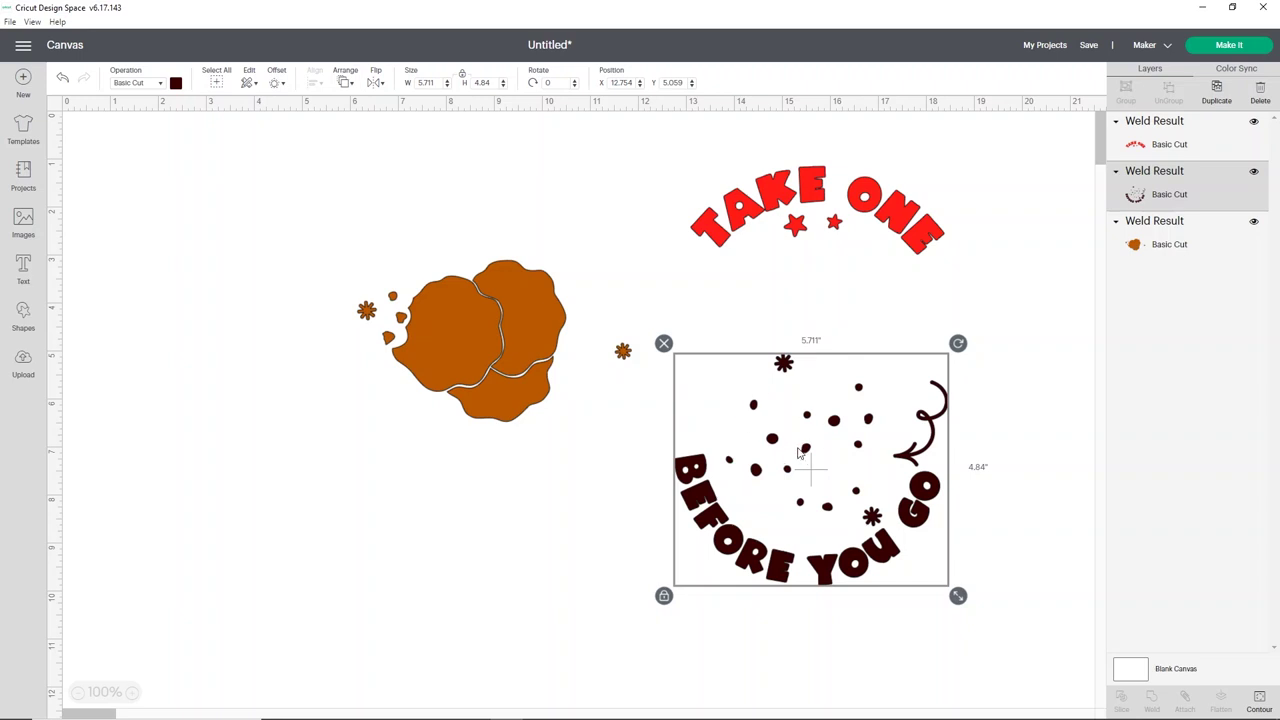
- Move the dark brown and red layers back over the cookie, and flip all three layers horizontally
drag(800, 453, 470, 370)
drag(751, 235, 426, 365)
drag(686, 534, 314, 240)
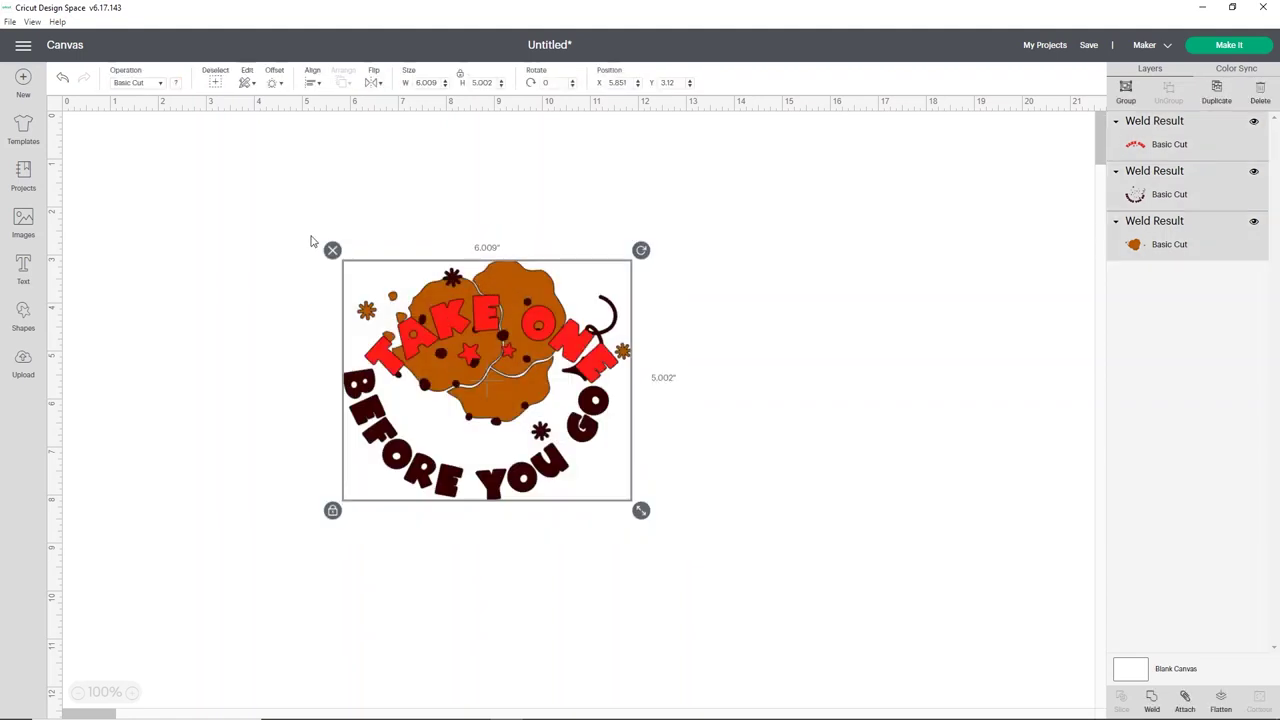
click(371, 84)
click(400, 106)
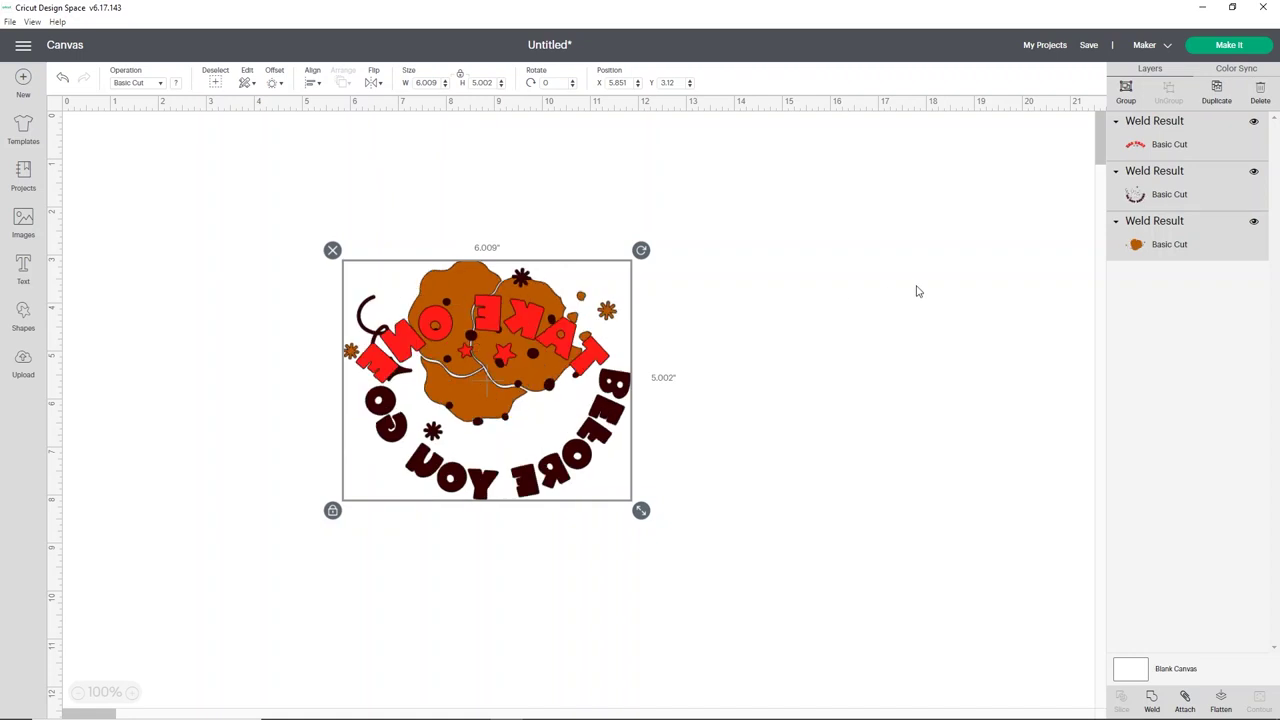
- Spread out the mirrored layers: red to about X 10.5, Y 0.7, dark brown to X 10.4, Y 5.4, and light brown to X 4.3, Y 4.4
drag(591, 315, 751, 178)
click(354, 437)
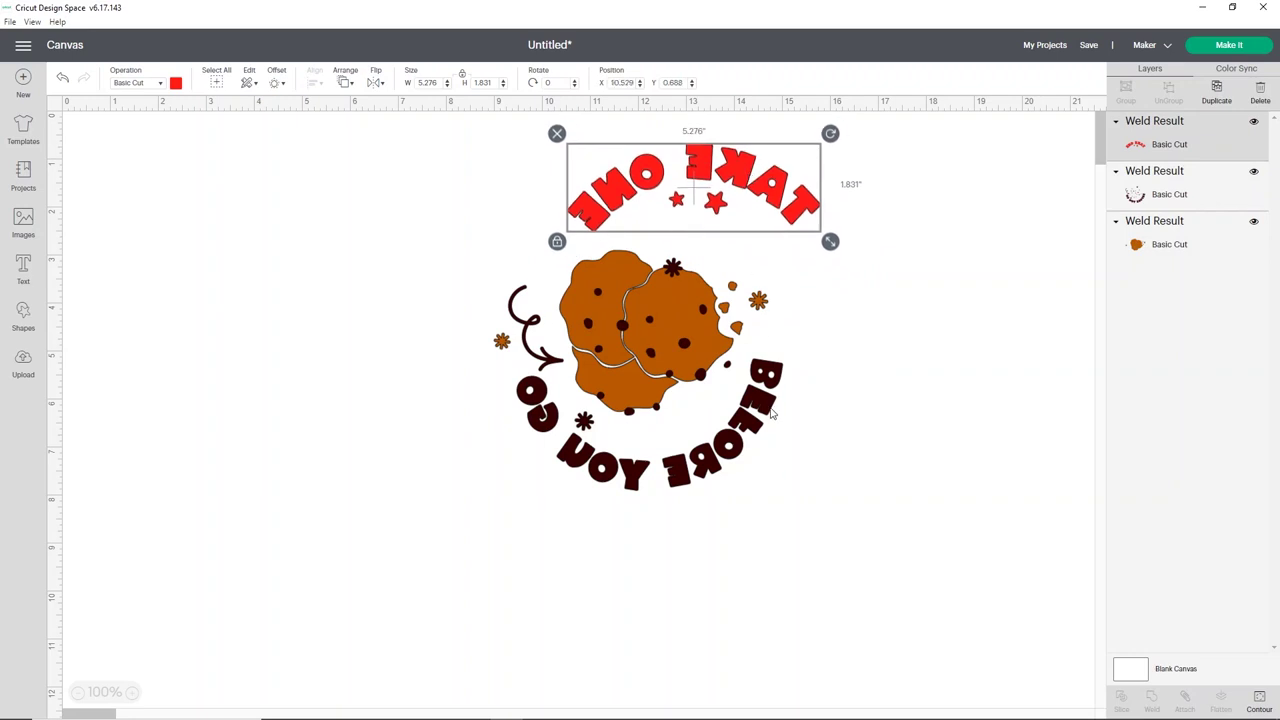
drag(771, 413, 821, 521)
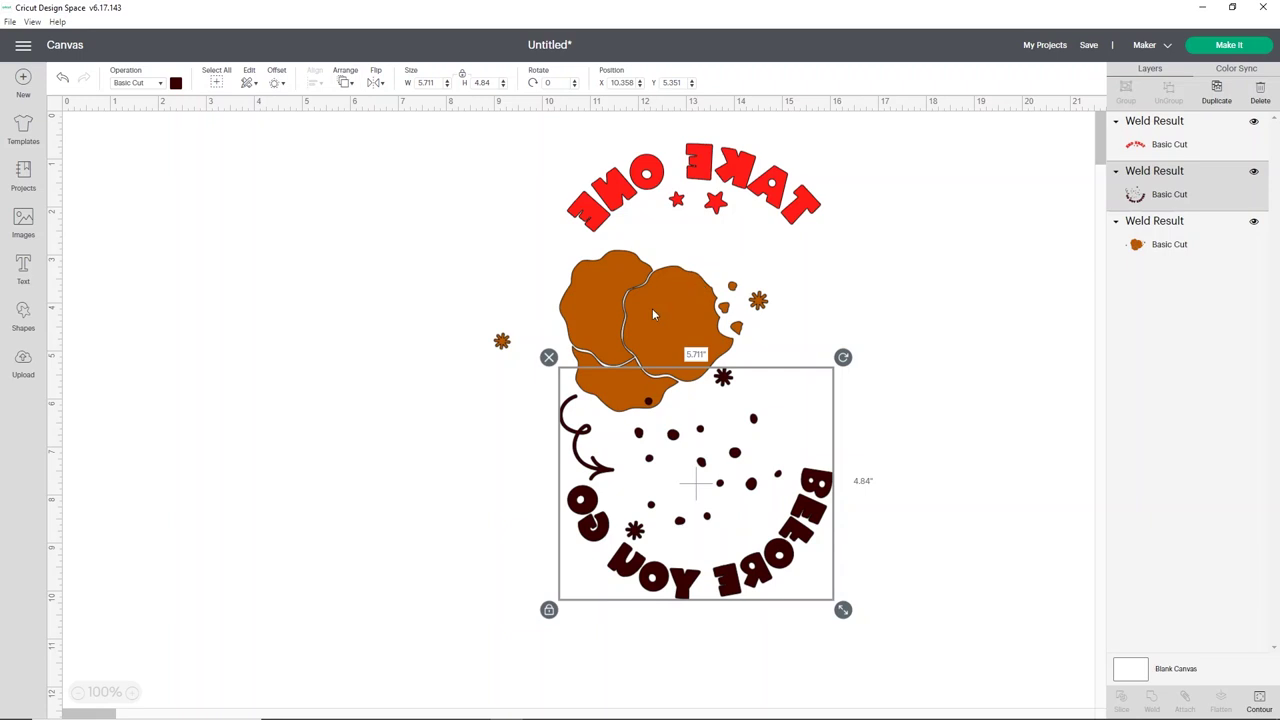
drag(652, 314, 397, 355)
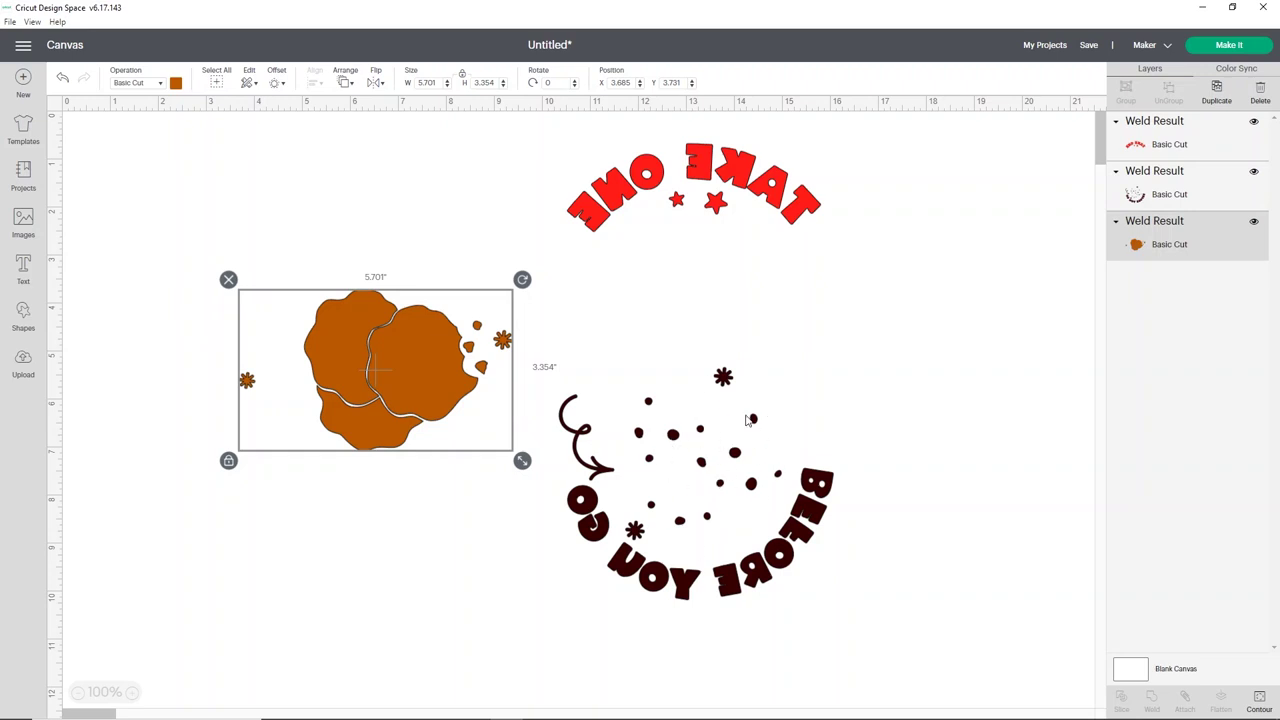
drag(392, 371, 420, 403)
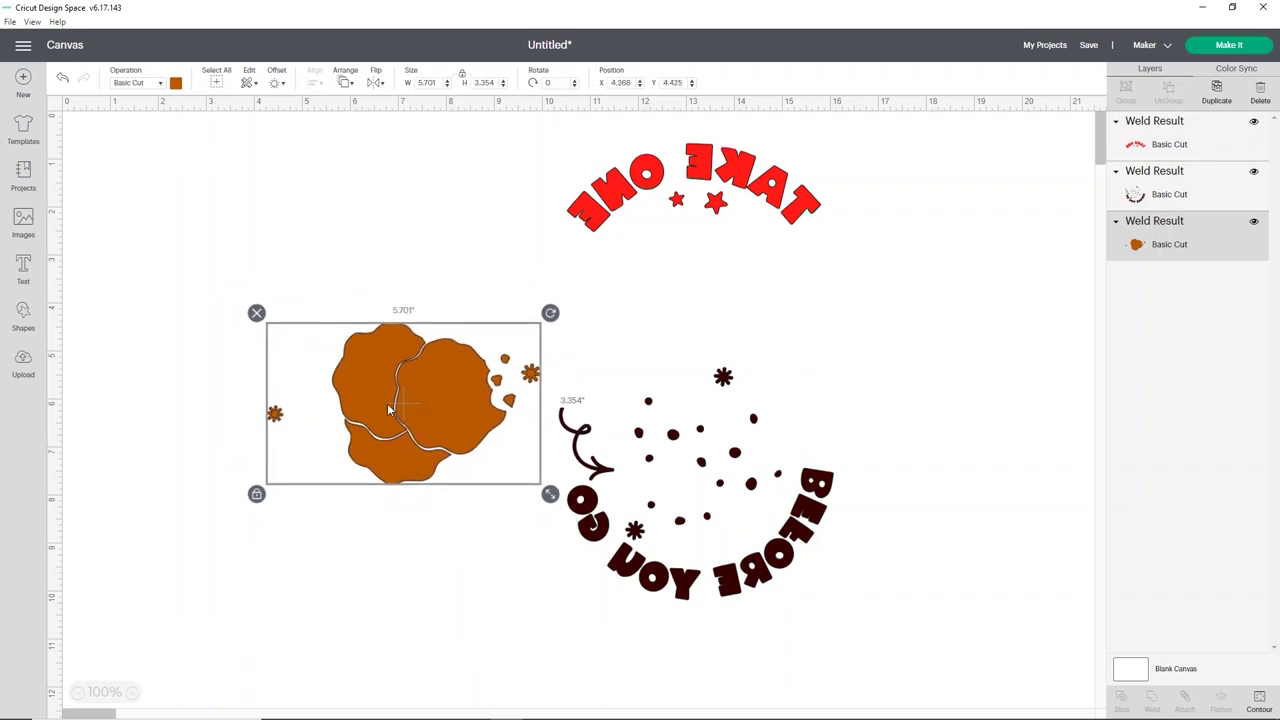